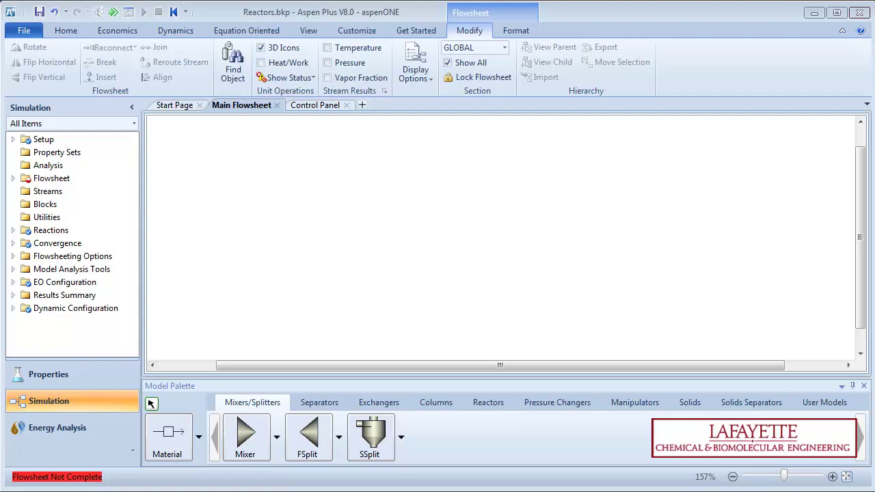
Step: Place an RCSTR reactor block on the flowsheet and name it RCSTR
{"action": "left_click", "coordinate": [488, 402]}
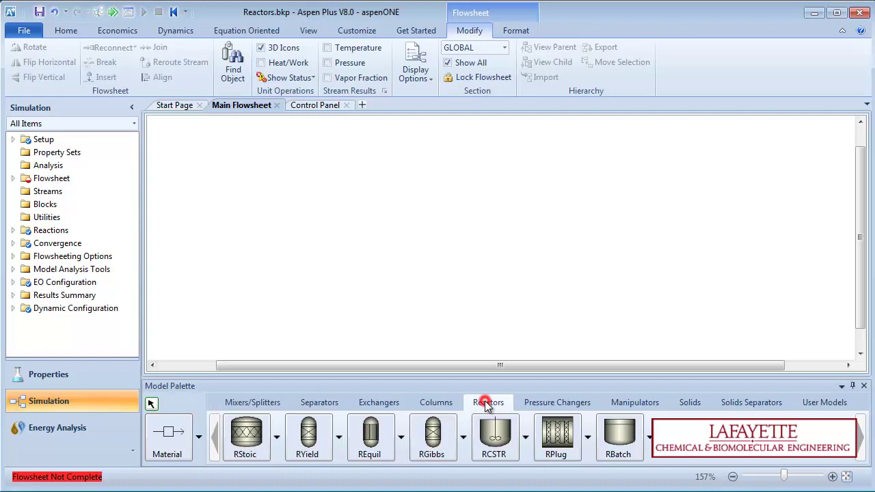
{"action": "left_click", "coordinate": [493, 437]}
{"action": "left_click", "coordinate": [322, 239]}
{"action": "type", "text": "RCSTR"}
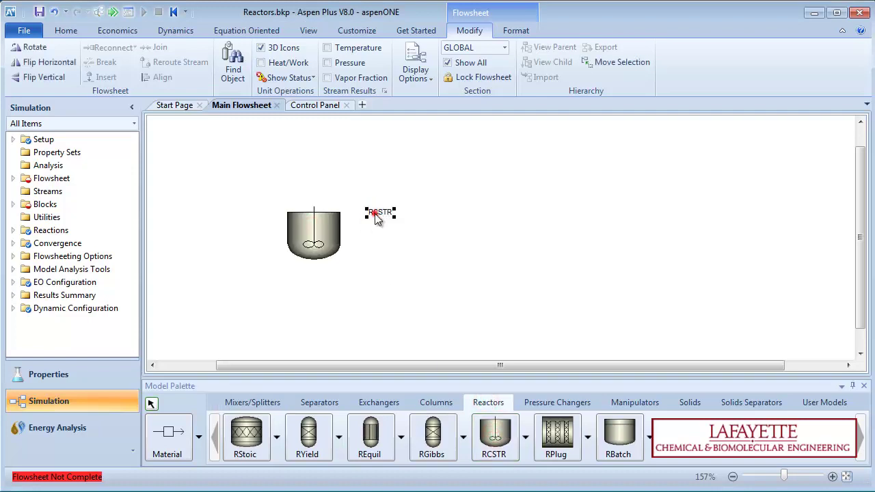
{"action": "key", "text": "Return"}
Step: Connect two material feed streams and two material product streams to the RCSTR block
{"action": "left_click", "coordinate": [167, 437]}
{"action": "left_click", "coordinate": [180, 228]}
{"action": "left_click", "coordinate": [282, 228]}
{"action": "left_click", "coordinate": [301, 212]}
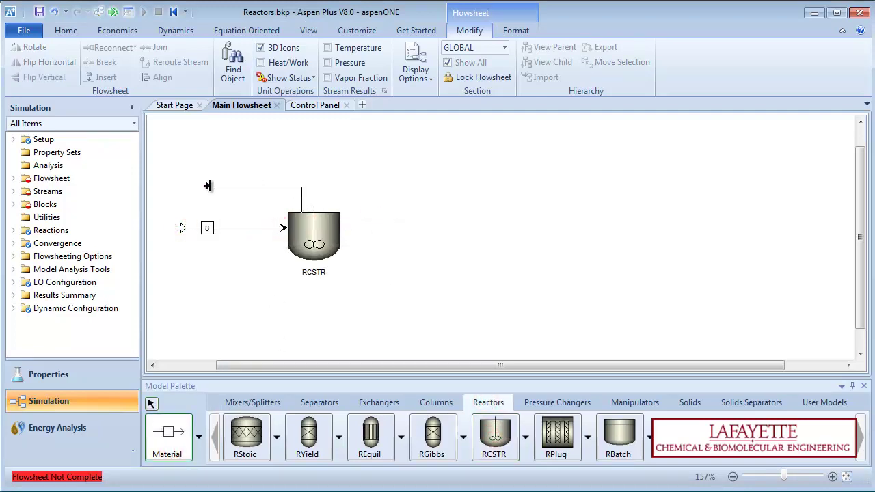
{"action": "left_click", "coordinate": [176, 171]}
{"action": "left_click", "coordinate": [342, 222]}
{"action": "left_click", "coordinate": [438, 169]}
{"action": "left_click", "coordinate": [350, 229]}
{"action": "left_click", "coordinate": [434, 227]}
{"action": "key", "text": "Escape"}
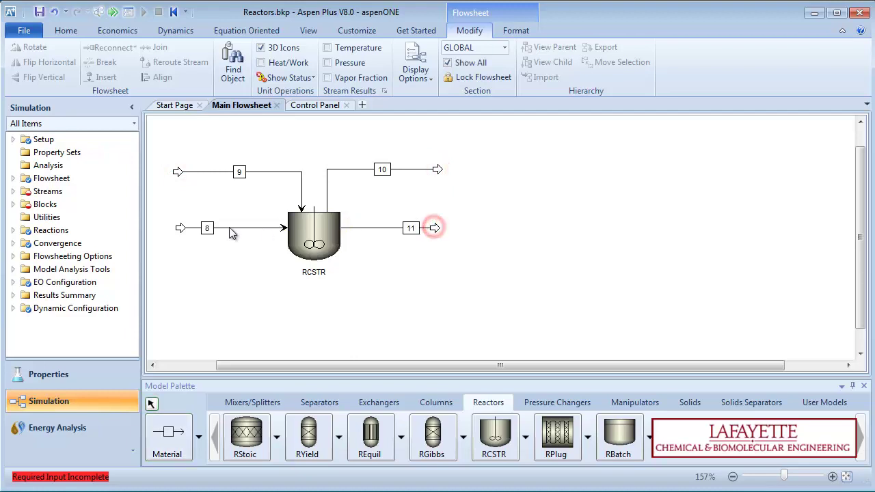
Step: Rename the lower reactor feed BZ-FEED, centring its label on the line, and the upper feed CL-FEED
{"action": "double_click", "coordinate": [208, 228]}
{"action": "type", "text": "BZ-FEED"}
{"action": "key", "text": "Return"}
{"action": "left_click_drag", "start_coordinate": [208, 228], "coordinate": [238, 228]}
{"action": "left_click", "coordinate": [239, 172]}
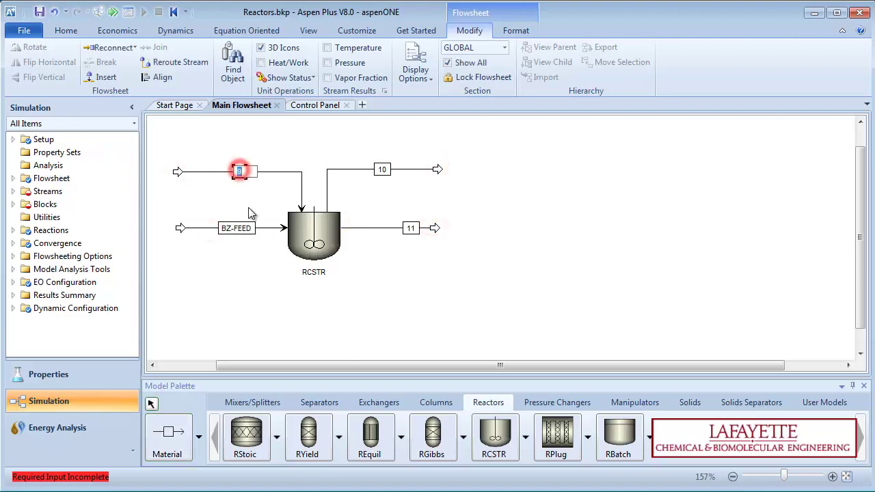
{"action": "type", "text": "CL-FEED"}
Step: Rename the upper reactor product P-VAP and the lower one P-LIQ, moving the P-LIQ label closer to the reactor
{"action": "left_click", "coordinate": [381, 170]}
{"action": "type", "text": "P-VAP"}
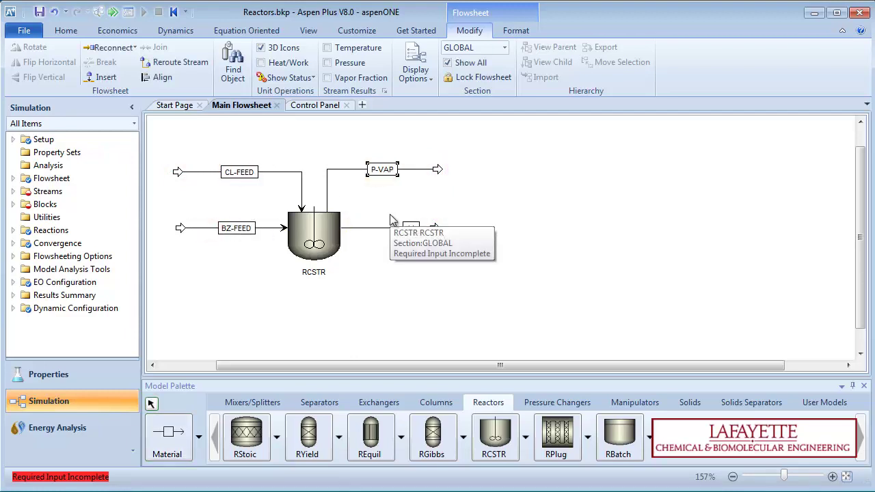
{"action": "left_click", "coordinate": [410, 227]}
{"action": "type", "text": "P-LIQ"}
{"action": "left_click_drag", "start_coordinate": [413, 228], "coordinate": [389, 228]}
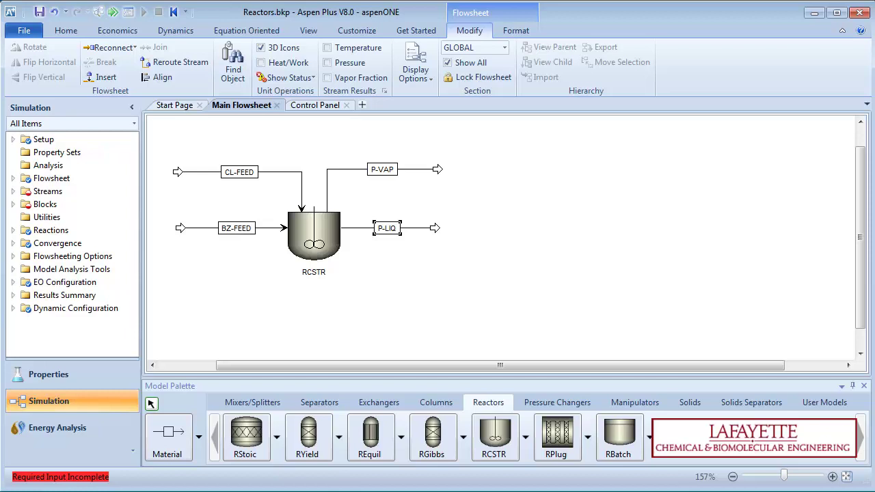
Step: Place an RStoic block named WASHER beside the reactor and reconnect the P-LIQ stream's destination to its feed port
{"action": "left_click", "coordinate": [244, 454]}
{"action": "left_click", "coordinate": [506, 225]}
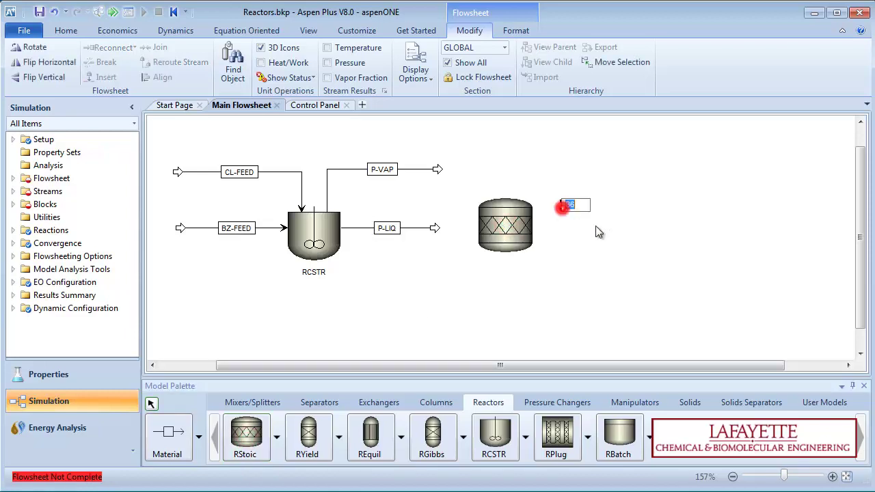
{"action": "right_click", "coordinate": [434, 229]}
{"action": "left_click", "coordinate": [500, 484]}
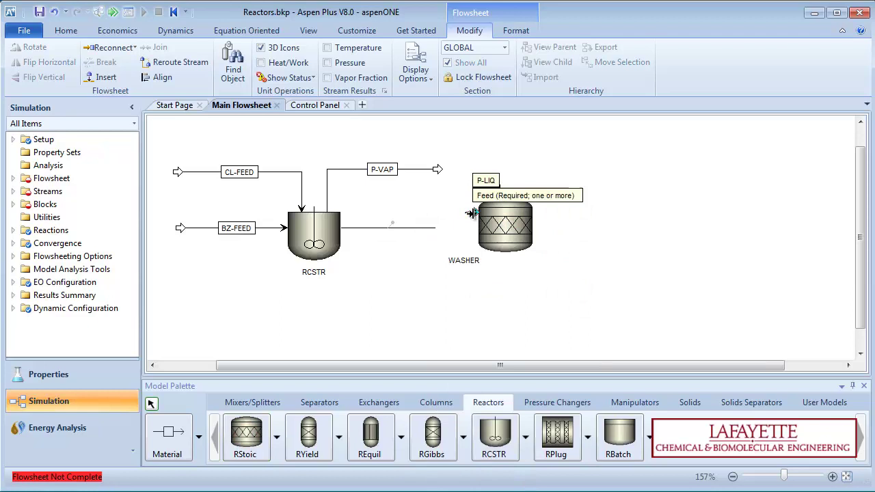
{"action": "left_click", "coordinate": [480, 226]}
Step: Add a second material feed, a side product stream and a downward outlet stream to the WASHER block
{"action": "left_click", "coordinate": [177, 438]}
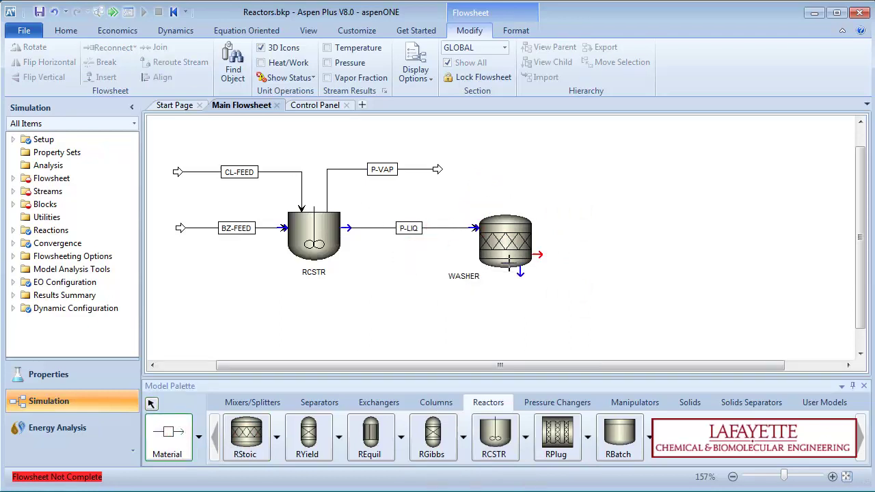
{"action": "left_click", "coordinate": [477, 228]}
{"action": "left_click", "coordinate": [617, 166]}
{"action": "left_click", "coordinate": [538, 251]}
{"action": "left_click", "coordinate": [633, 252]}
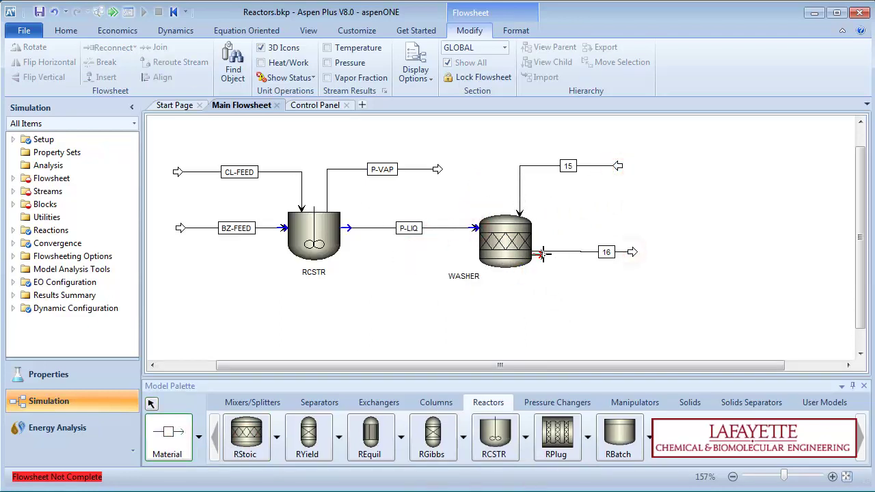
{"action": "left_click", "coordinate": [539, 252]}
{"action": "left_click", "coordinate": [520, 316]}
{"action": "key", "text": "Escape"}
Step: Rename the washer's second feed stream CAUSTIC and its side product stream CRUDE
{"action": "double_click", "coordinate": [568, 165]}
{"action": "type", "text": "CAUSTIC"}
{"action": "key", "text": "Return"}
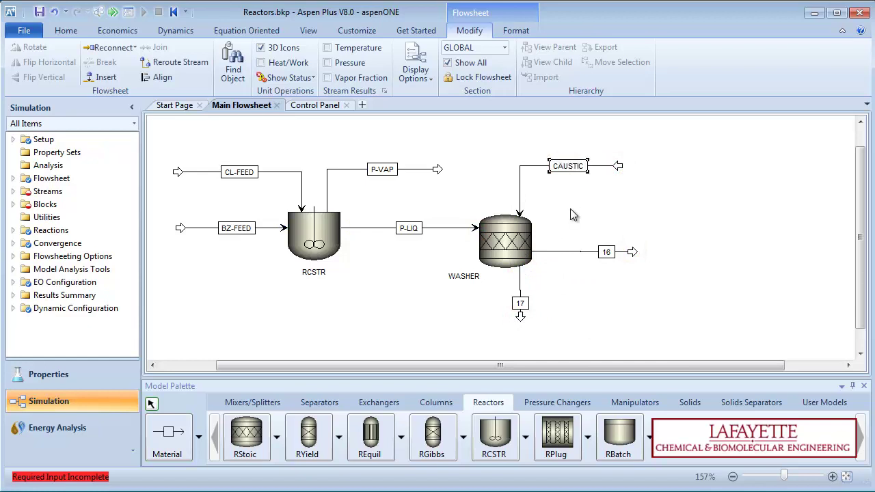
{"action": "left_click", "coordinate": [606, 253]}
{"action": "type", "text": "CRUDE"}
{"action": "key", "text": "Return"}
Step: Rename the washer's downward outlet stream WASTE and align the washer's outlet stream lines
{"action": "double_click", "coordinate": [519, 303]}
{"action": "type", "text": "WASTE"}
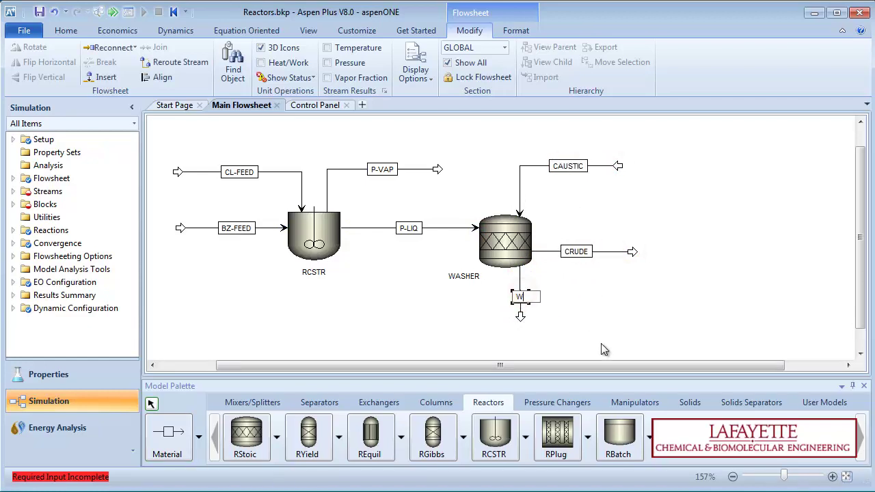
{"action": "key", "text": "Return"}
{"action": "left_click", "coordinate": [523, 294]}
{"action": "left_click", "coordinate": [161, 77]}
{"action": "left_click", "coordinate": [603, 252]}
{"action": "left_click", "coordinate": [656, 335]}
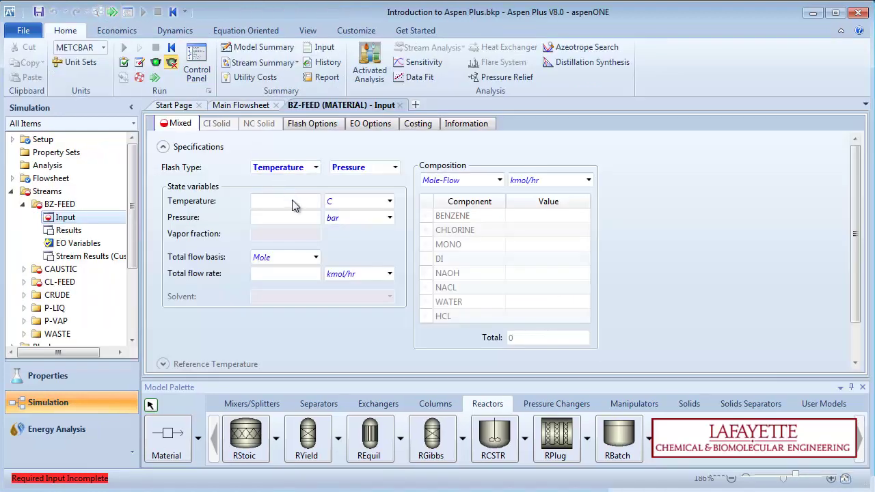
Step: Set the BZ-FEED stream to 328 K, 2.4 bar and a total flow rate of 200 kmol/hr
{"action": "left_click", "coordinate": [292, 203]}
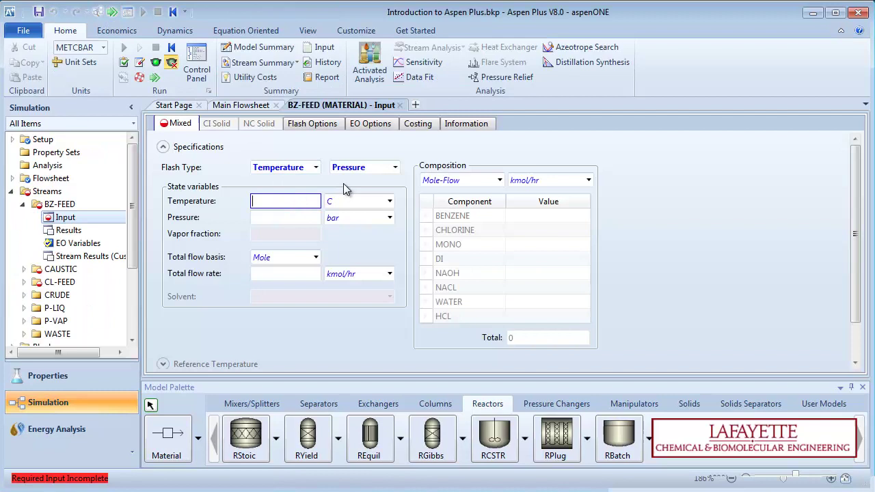
{"action": "left_click", "coordinate": [388, 201]}
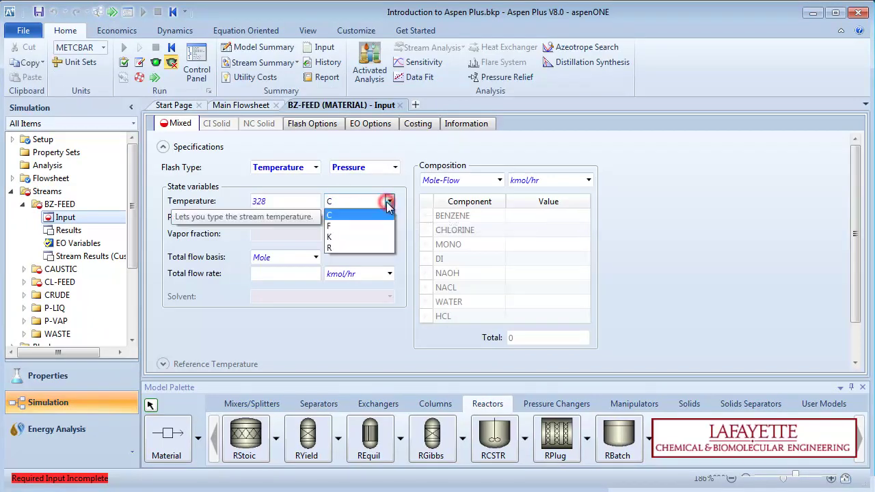
{"action": "left_click", "coordinate": [385, 235]}
{"action": "left_click", "coordinate": [308, 218]}
{"action": "type", "text": "2.4"}
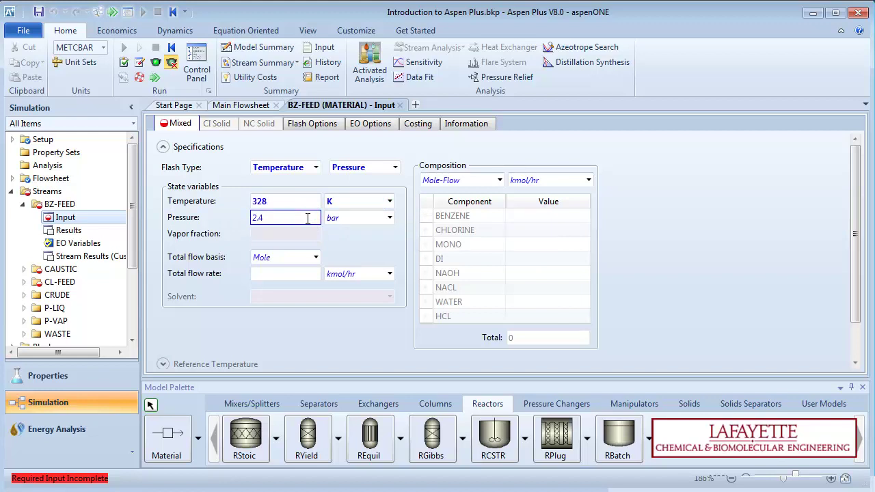
{"action": "left_click", "coordinate": [303, 272]}
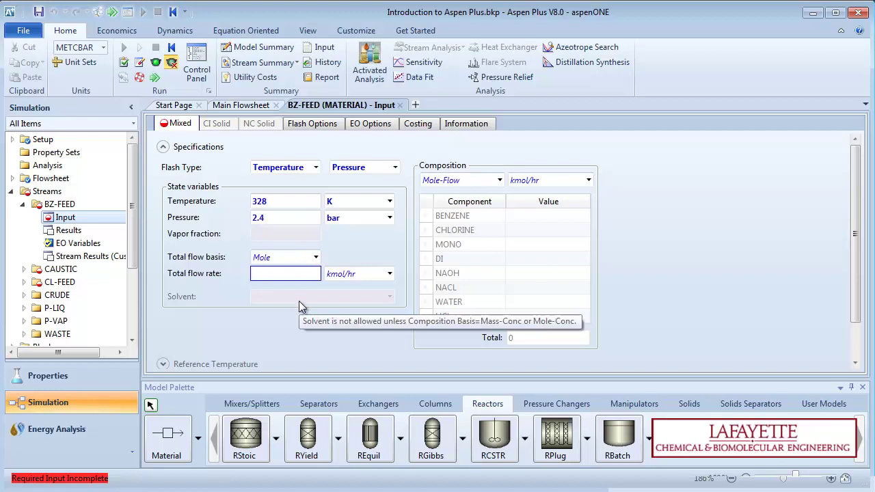
{"action": "type", "text": "200"}
Step: Specify the BZ-FEED composition as mole fractions of 0.95 benzene and 0.05 water
{"action": "left_click", "coordinate": [499, 180]}
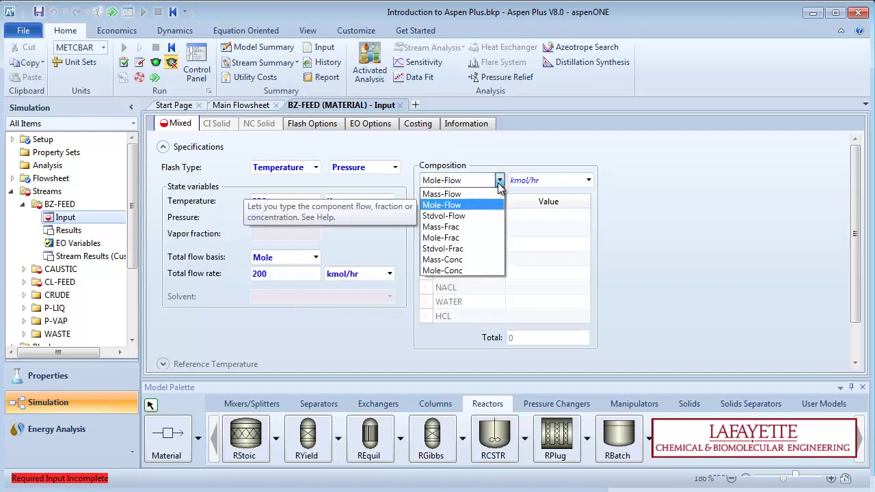
{"action": "left_click", "coordinate": [472, 234]}
{"action": "left_click", "coordinate": [540, 216]}
{"action": "type", "text": "0.95"}
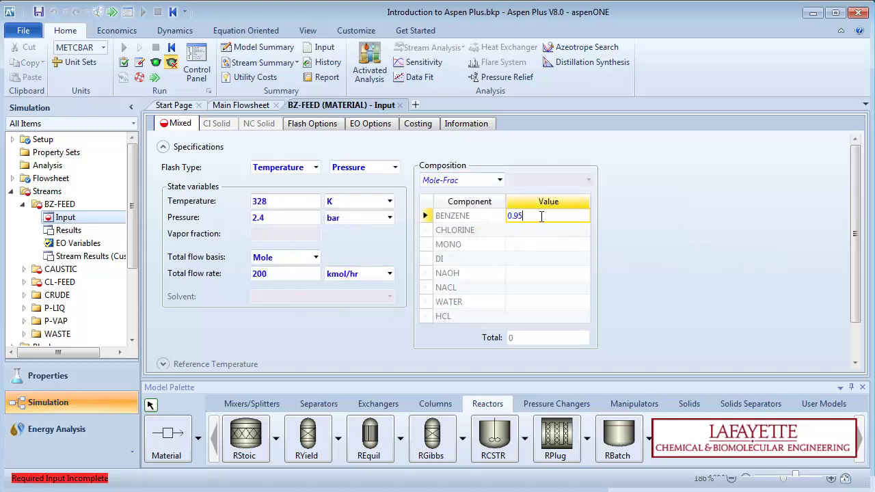
{"action": "left_click", "coordinate": [557, 305]}
{"action": "type", "text": "0.05"}
{"action": "left_click", "coordinate": [609, 299]}
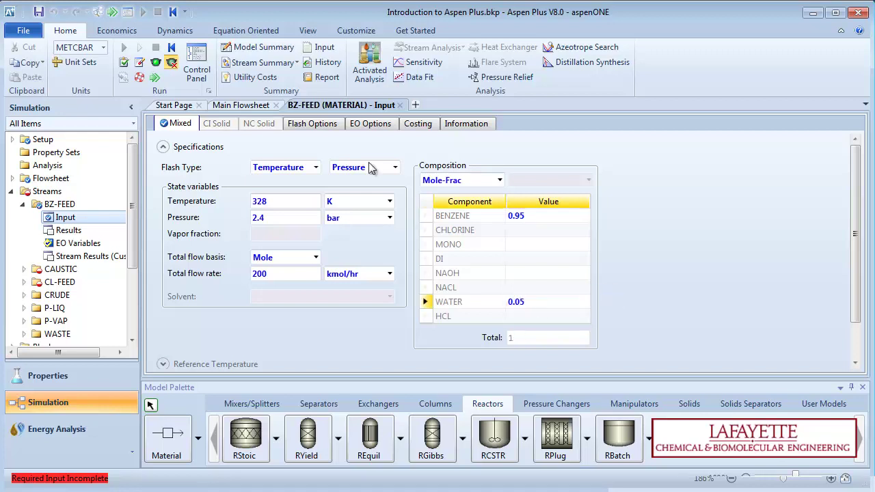
Step: Set the CAUSTIC stream to 273 K, 1 atm and a total flow rate of 25 kmol/hr
{"action": "left_click", "coordinate": [112, 12]}
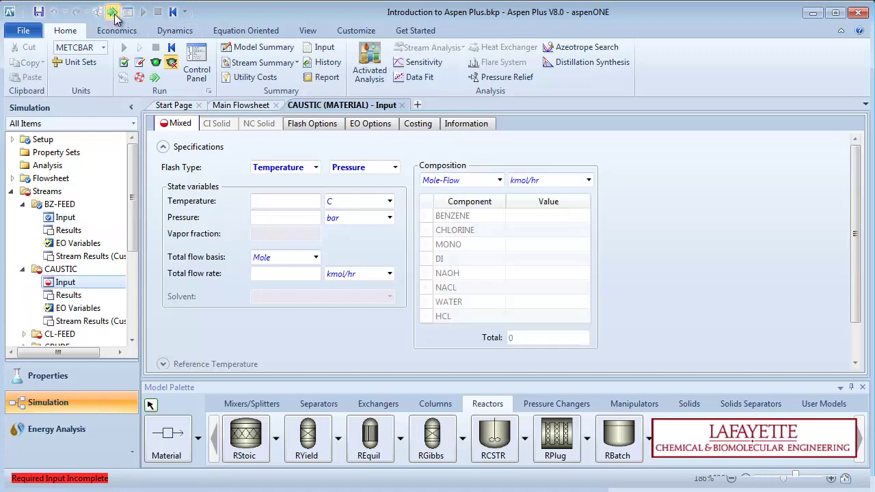
{"action": "left_click", "coordinate": [294, 202]}
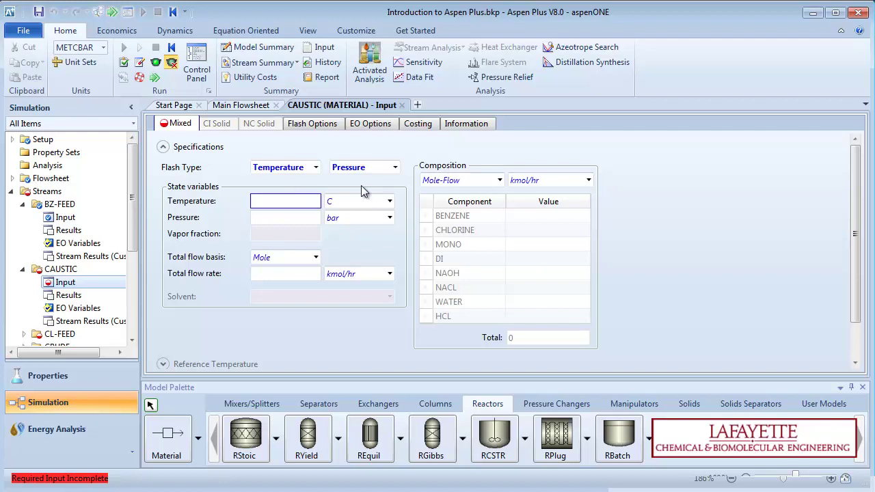
{"action": "type", "text": "273"}
{"action": "left_click", "coordinate": [389, 202]}
{"action": "left_click", "coordinate": [356, 237]}
{"action": "left_click", "coordinate": [307, 218]}
{"action": "type", "text": "1"}
{"action": "left_click", "coordinate": [389, 217]}
{"action": "left_click_drag", "start_coordinate": [394, 266], "coordinate": [394, 249]}
{"action": "left_click", "coordinate": [356, 231]}
{"action": "left_click", "coordinate": [293, 274]}
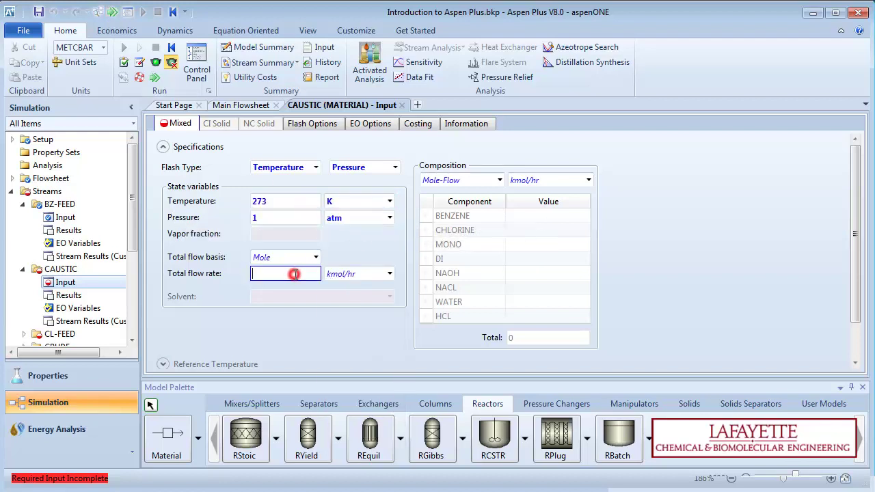
{"action": "type", "text": "25"}
Step: Specify the CAUSTIC composition as mole fractions of 0.1 NAOH and 0.9 water
{"action": "left_click", "coordinate": [519, 272]}
{"action": "type", "text": "0.1"}
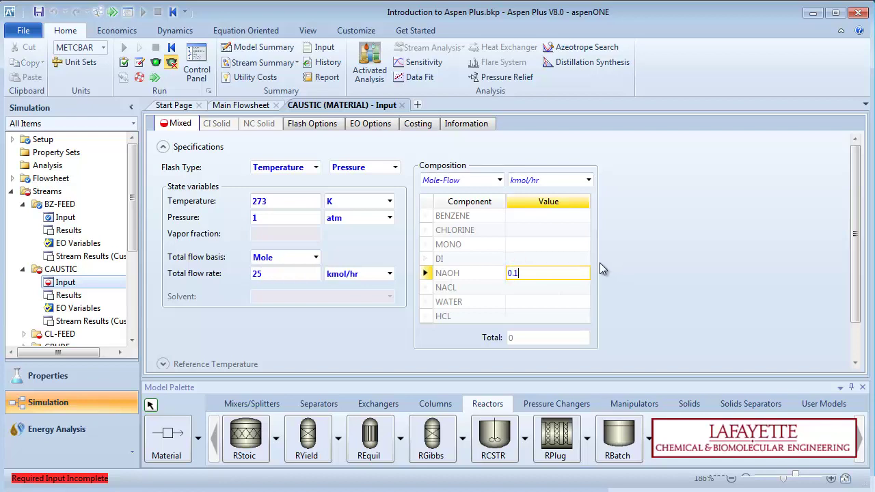
{"action": "left_click", "coordinate": [535, 301]}
{"action": "type", "text": "0.9"}
{"action": "left_click", "coordinate": [499, 179]}
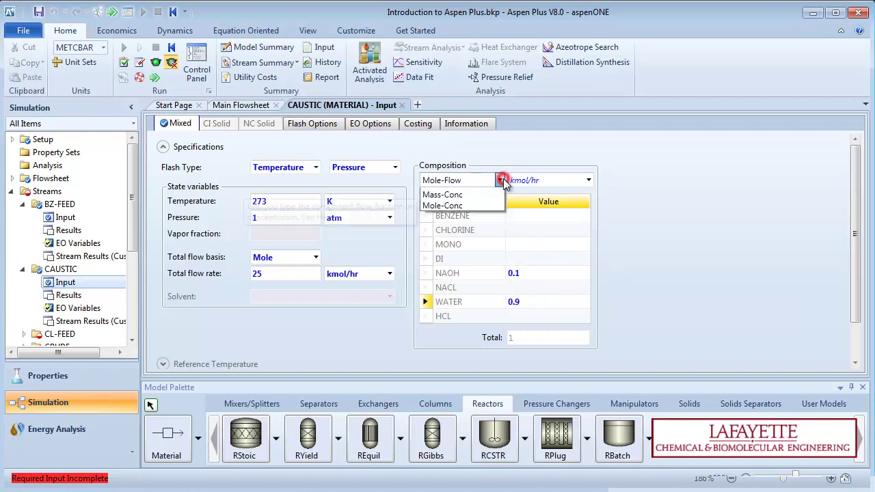
{"action": "left_click", "coordinate": [445, 226]}
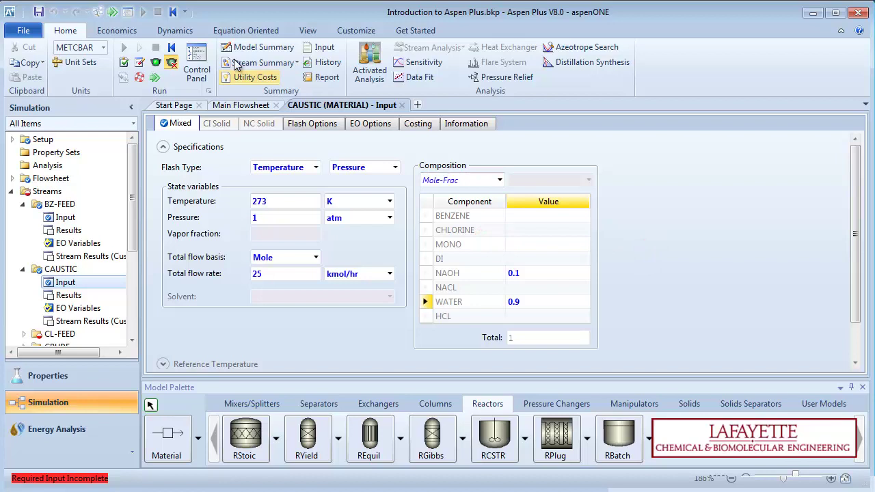
Step: Set the CL-FEED stream to 328 K, 2.4 bar and a total flow rate of 500 kmol/hr
{"action": "left_click", "coordinate": [114, 11]}
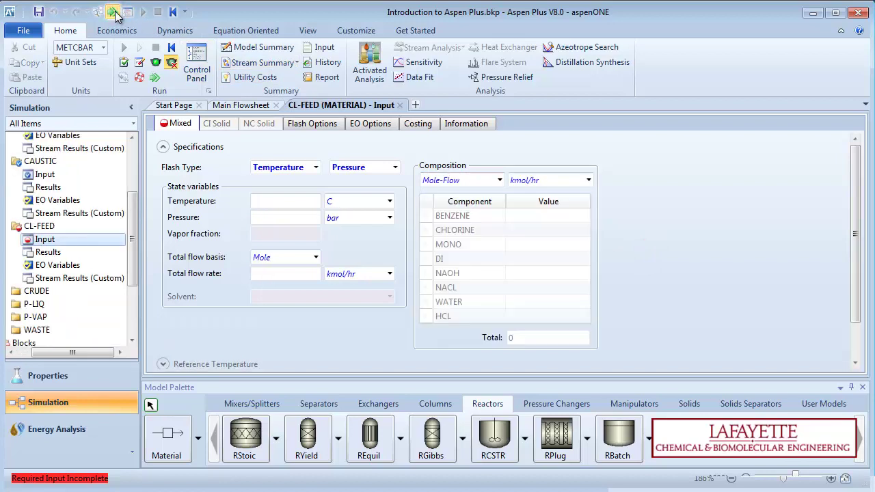
{"action": "left_click", "coordinate": [315, 201]}
{"action": "type", "text": "3"}
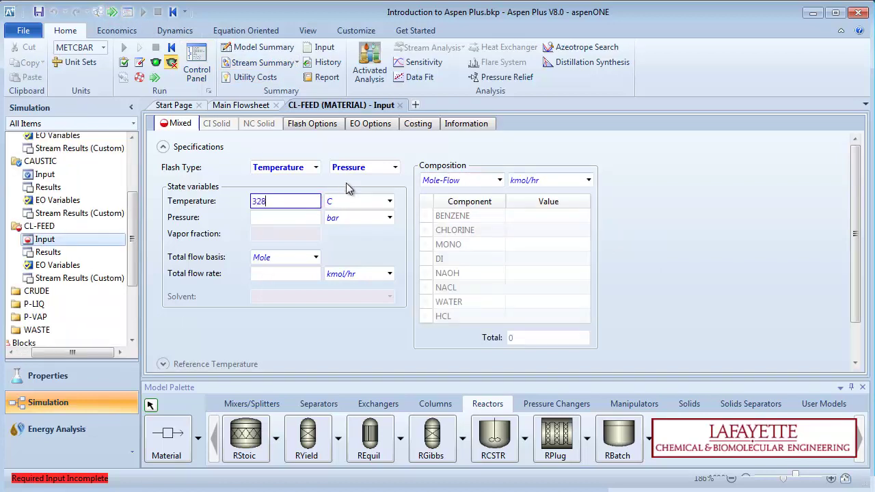
{"action": "type", "text": "28"}
{"action": "left_click", "coordinate": [389, 201]}
{"action": "left_click", "coordinate": [373, 231]}
{"action": "left_click", "coordinate": [293, 217]}
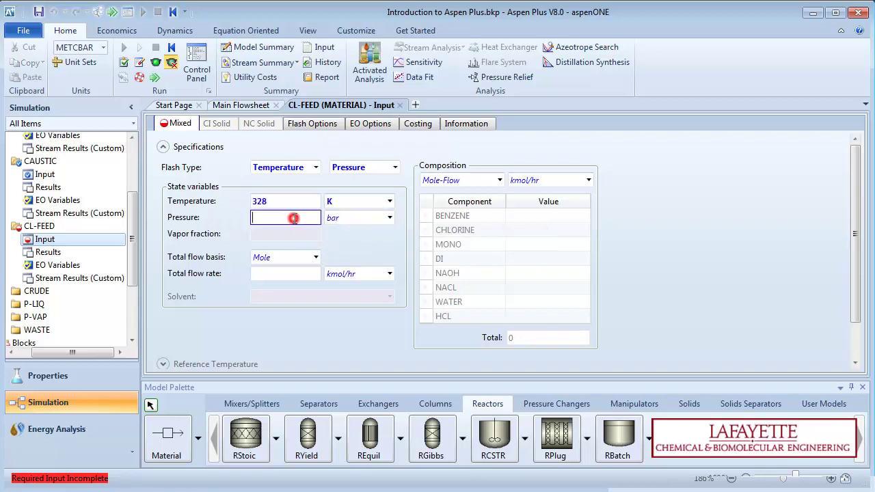
{"action": "type", "text": "2.4"}
{"action": "left_click", "coordinate": [286, 273]}
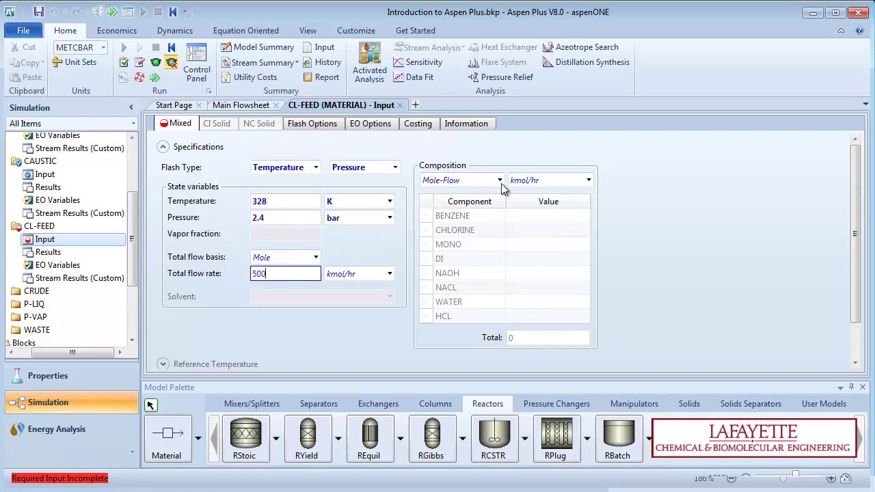
Step: Specify the CL-FEED composition as a chlorine mole fraction of 1
{"action": "left_click", "coordinate": [500, 180]}
{"action": "left_click", "coordinate": [495, 239]}
{"action": "left_click", "coordinate": [533, 230]}
{"action": "type", "text": "1"}
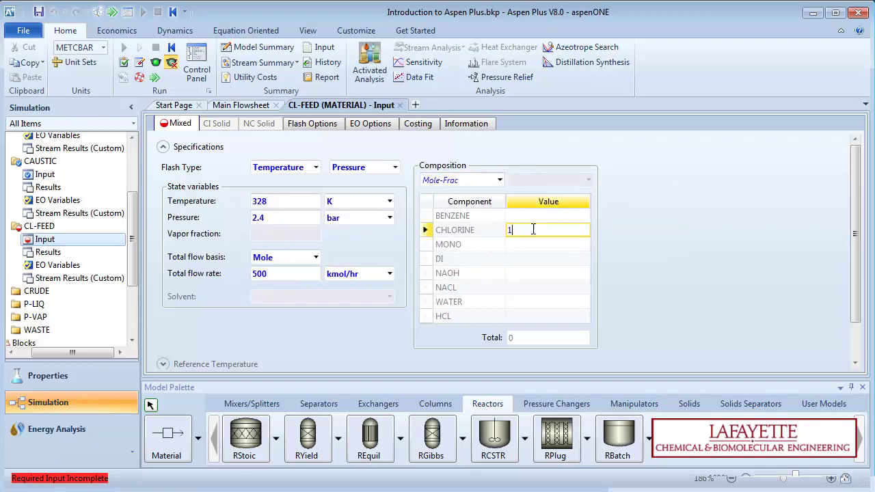
Step: Set the RCSTR block's operating conditions to a pressure of 2.4 bar and a temperature of 328 K
{"action": "left_click", "coordinate": [112, 12]}
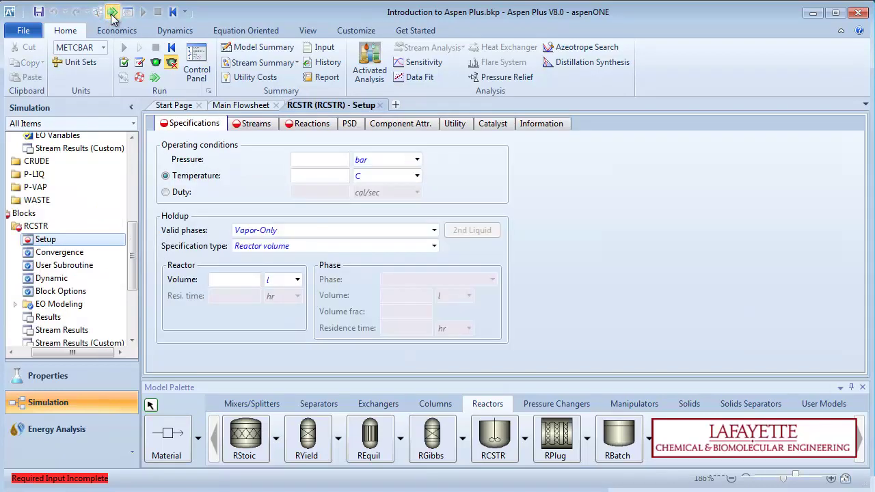
{"action": "left_click", "coordinate": [315, 160]}
{"action": "type", "text": "2"}
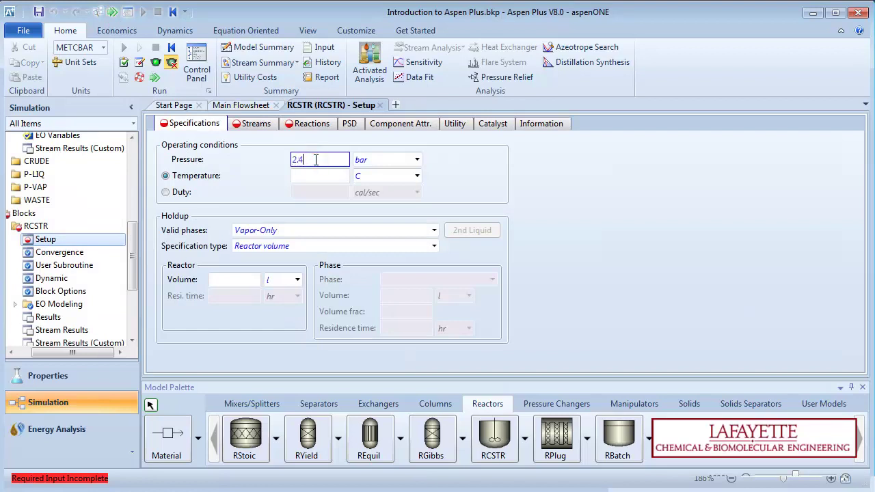
{"action": "type", "text": ".4"}
{"action": "left_click", "coordinate": [323, 174]}
{"action": "type", "text": "328"}
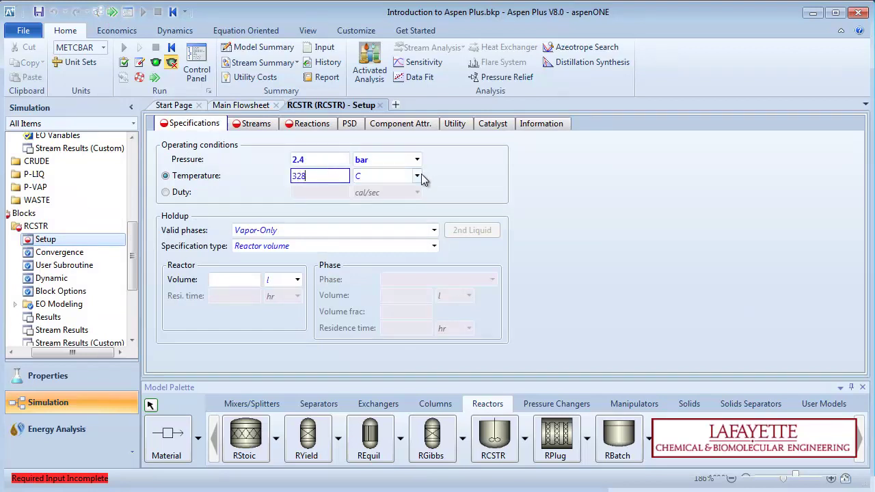
{"action": "left_click", "coordinate": [417, 176]}
{"action": "left_click", "coordinate": [406, 205]}
Step: Set the RCSTR holdup to Vapor-Liquid valid phases, specified by a residence time of 0.5 hr
{"action": "left_click", "coordinate": [432, 231]}
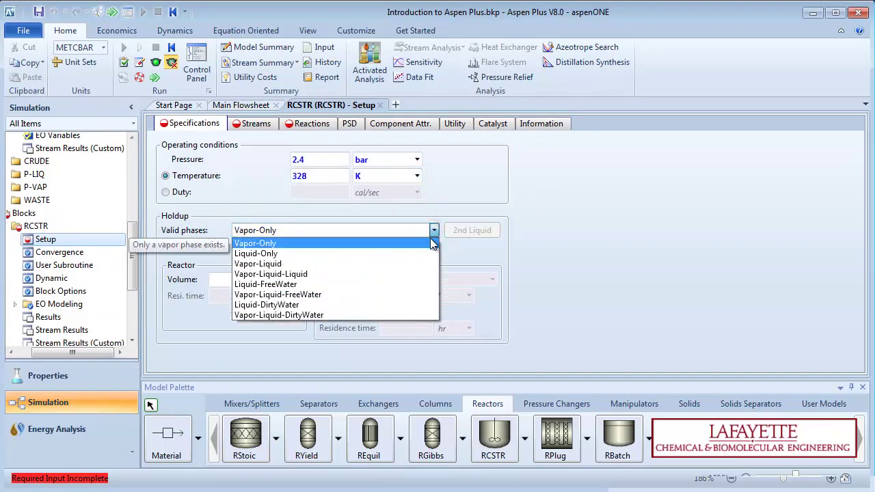
{"action": "left_click", "coordinate": [424, 263]}
{"action": "left_click", "coordinate": [433, 247]}
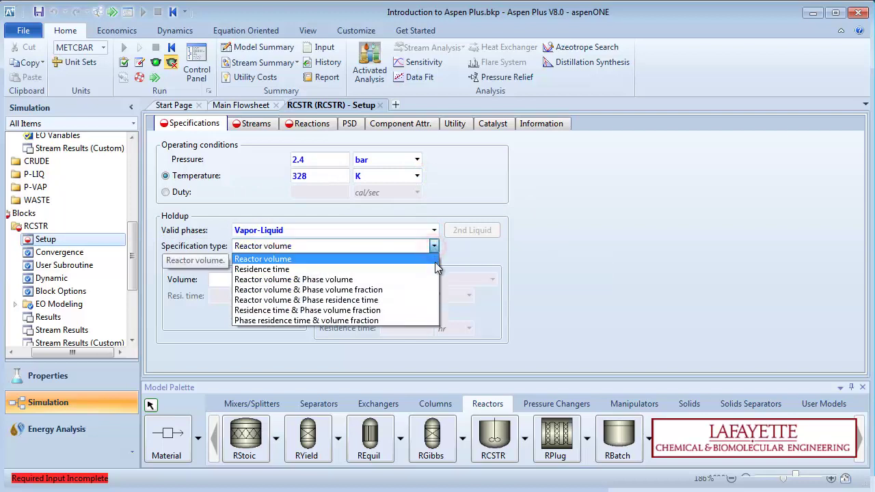
{"action": "left_click", "coordinate": [433, 266]}
{"action": "left_click", "coordinate": [242, 296]}
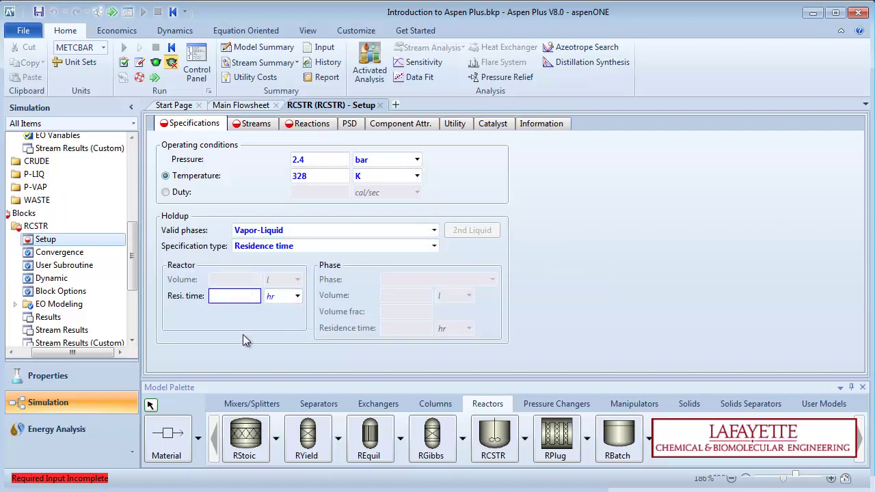
{"action": "type", "text": "0.5"}
{"action": "left_click", "coordinate": [244, 335]}
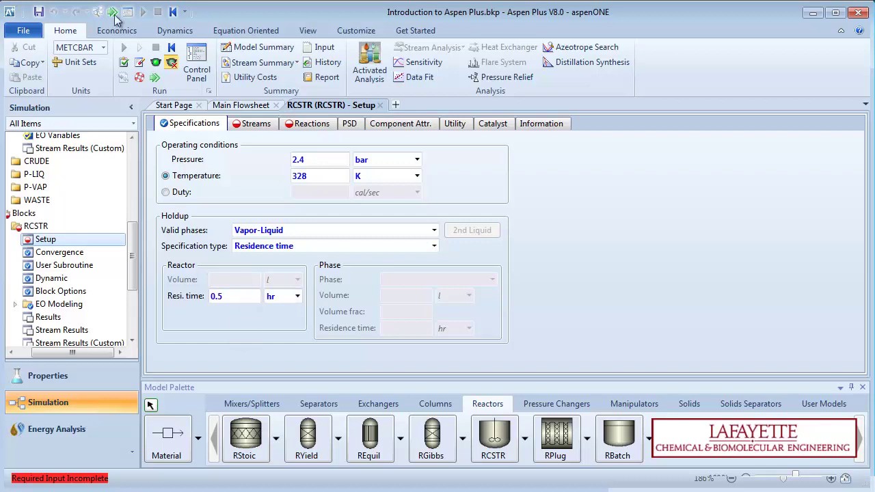
Step: Assign the Vapor phase to RCSTR product stream P-VAP and the Liquid phase to P-LIQ
{"action": "left_click", "coordinate": [113, 11]}
{"action": "left_click", "coordinate": [343, 174]}
{"action": "left_click", "coordinate": [391, 175]}
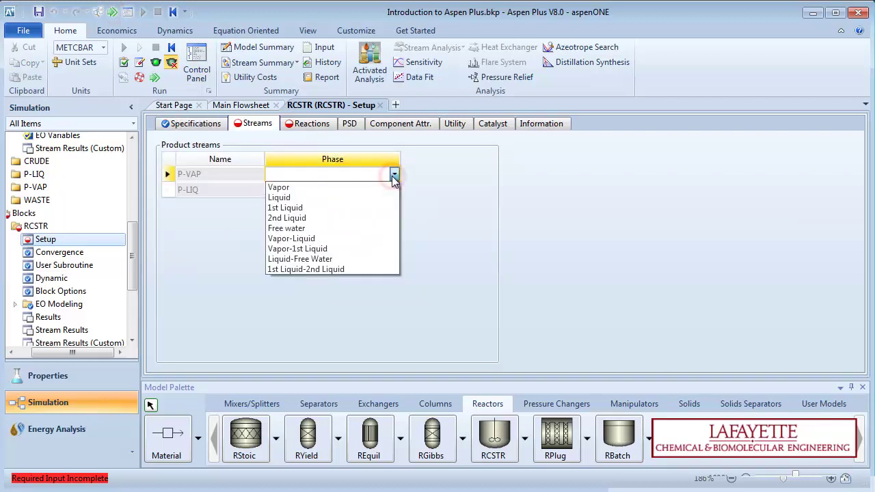
{"action": "left_click", "coordinate": [394, 187]}
{"action": "left_click", "coordinate": [394, 189]}
{"action": "left_click", "coordinate": [385, 211]}
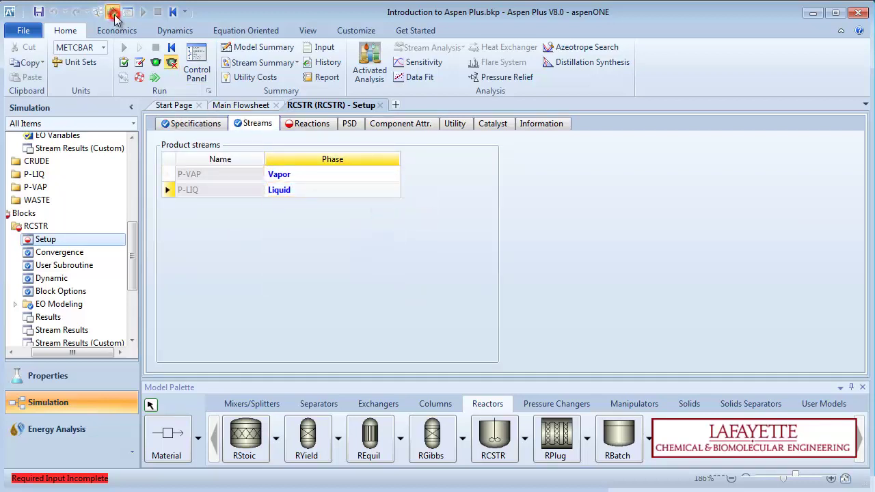
Step: Create a new reaction set R-1 of type POWERLAW for the reactor
{"action": "left_click", "coordinate": [113, 11]}
{"action": "left_click", "coordinate": [112, 12]}
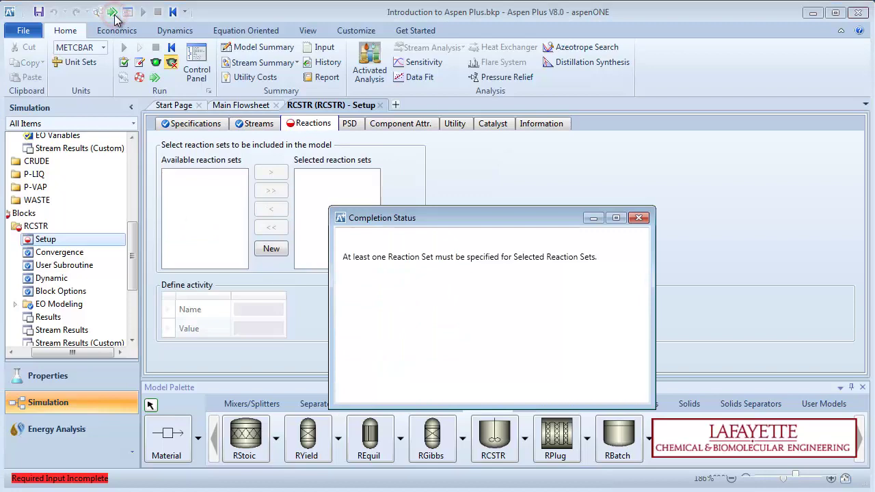
{"action": "left_click", "coordinate": [638, 218]}
{"action": "scroll", "coordinate": [75, 260], "scroll_direction": "down", "scroll_amount": 3}
{"action": "left_click", "coordinate": [71, 261]}
{"action": "left_click", "coordinate": [212, 158]}
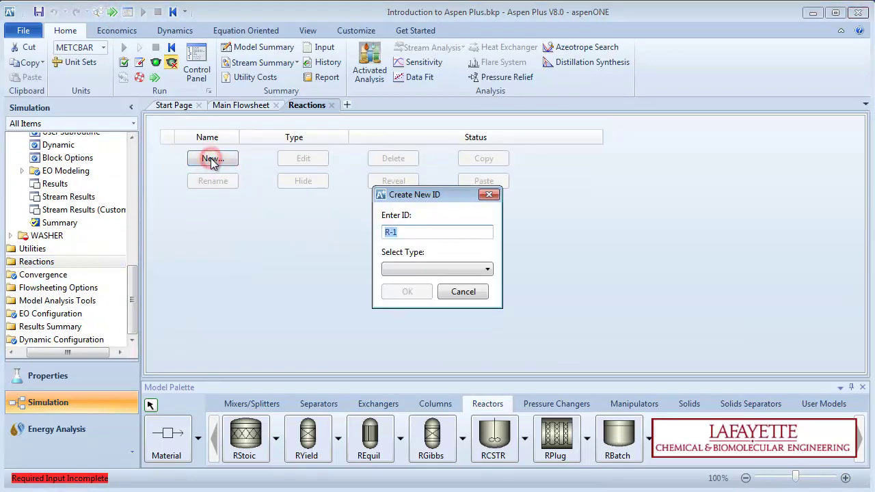
{"action": "left_click", "coordinate": [389, 269]}
{"action": "left_click", "coordinate": [402, 346]}
{"action": "left_click", "coordinate": [405, 291]}
Step: Add kinetic reaction 1 to R-1 with reactants BENZENE and CHLORINE and products MONO and HCL
{"action": "left_click", "coordinate": [217, 185]}
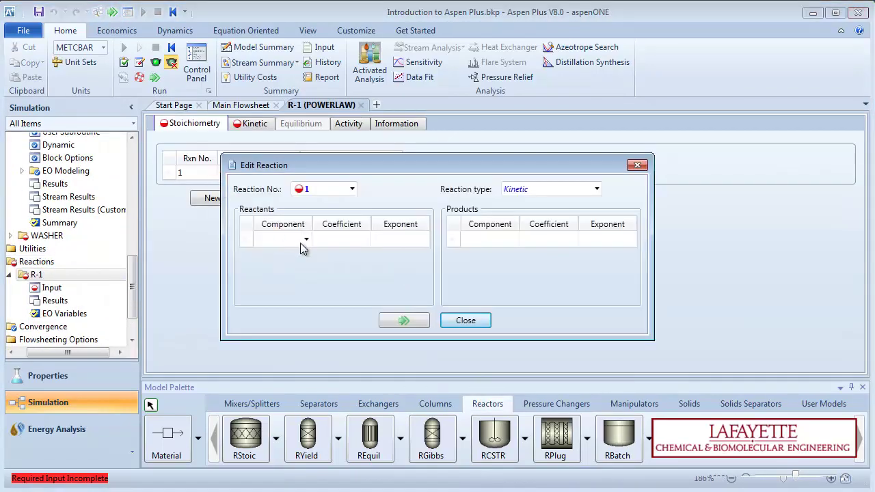
{"action": "left_click", "coordinate": [306, 239]}
{"action": "left_click", "coordinate": [303, 253]}
{"action": "left_click", "coordinate": [307, 256]}
{"action": "left_click", "coordinate": [297, 281]}
{"action": "left_click", "coordinate": [511, 240]}
{"action": "left_click", "coordinate": [509, 272]}
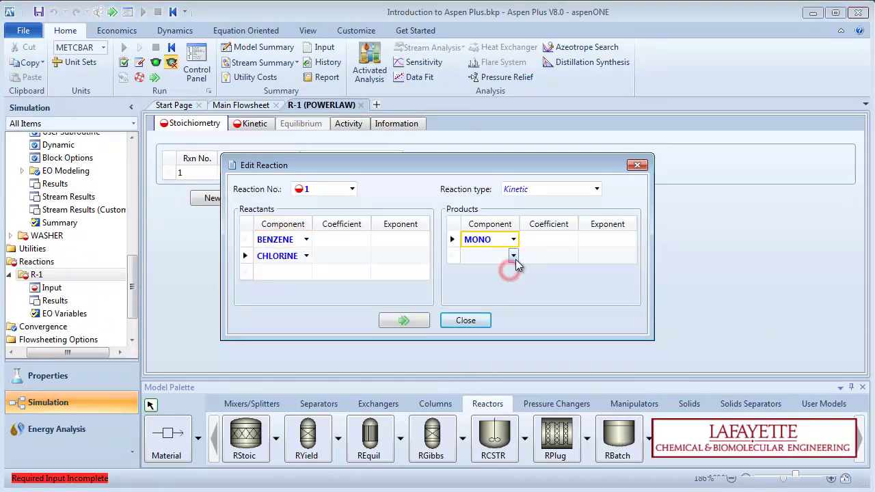
{"action": "left_click", "coordinate": [514, 257]}
{"action": "left_click", "coordinate": [512, 346]}
Step: Set reaction 1's coefficients to -1 for BENZENE and CHLORINE and 1 for MONO and HCL
{"action": "left_click", "coordinate": [358, 239]}
{"action": "type", "text": "-1"}
{"action": "left_click", "coordinate": [357, 255]}
{"action": "type", "text": "-1"}
{"action": "left_click", "coordinate": [554, 239]}
{"action": "type", "text": "1"}
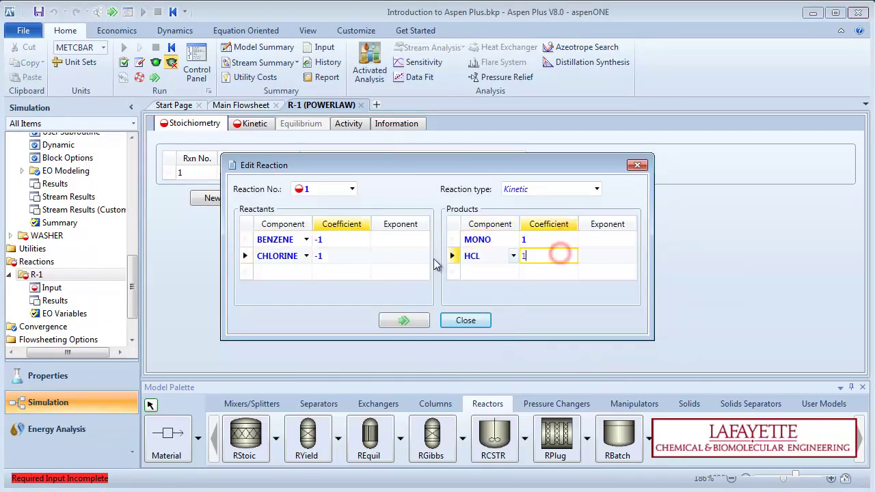
Step: Set reaction 1's exponents to 1 for BENZENE and 0 for CHLORINE, MONO and HCL
{"action": "left_click", "coordinate": [400, 239]}
{"action": "type", "text": "1"}
{"action": "left_click", "coordinate": [412, 255]}
{"action": "type", "text": "0"}
{"action": "left_click", "coordinate": [607, 239]}
{"action": "type", "text": "0"}
{"action": "left_click", "coordinate": [608, 255]}
{"action": "type", "text": "0"}
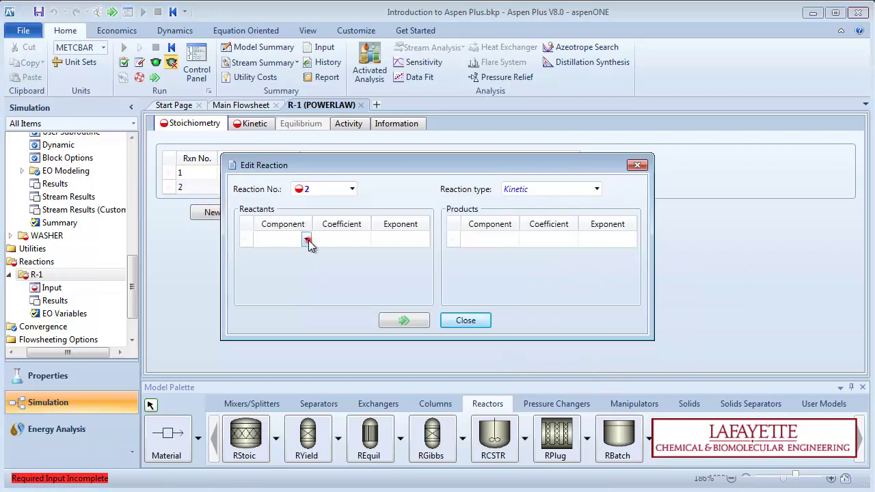
Step: Define kinetic reaction 2 with reactants MONO and CHLORINE and products DI and HCL
{"action": "left_click", "coordinate": [309, 240]}
{"action": "left_click", "coordinate": [276, 274]}
{"action": "left_click", "coordinate": [305, 256]}
{"action": "left_click", "coordinate": [277, 275]}
{"action": "left_click", "coordinate": [512, 239]}
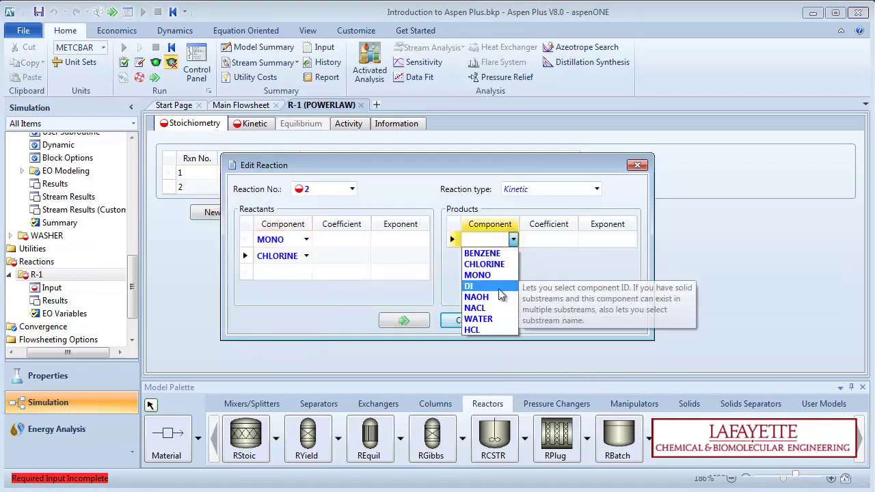
{"action": "left_click", "coordinate": [503, 285]}
{"action": "left_click", "coordinate": [514, 256]}
{"action": "left_click", "coordinate": [472, 346]}
Step: Set reaction 2's coefficients to -1 for MONO and CHLORINE and 1 for DI and HCL
{"action": "left_click", "coordinate": [357, 242]}
{"action": "type", "text": "-1"}
{"action": "left_click", "coordinate": [352, 256]}
{"action": "type", "text": "-1"}
{"action": "left_click", "coordinate": [541, 246]}
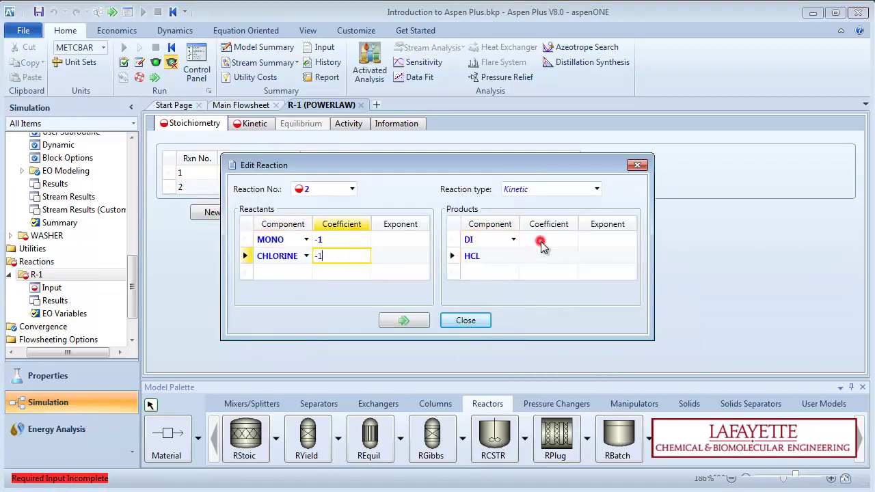
{"action": "type", "text": "1"}
{"action": "left_click", "coordinate": [544, 255]}
{"action": "type", "text": "1"}
Step: Set reaction 2's exponents to 1 for MONO and 0 for CHLORINE
{"action": "left_click", "coordinate": [394, 239]}
{"action": "type", "text": "1"}
{"action": "left_click", "coordinate": [398, 256]}
{"action": "type", "text": "0"}
{"action": "left_click", "coordinate": [610, 239]}
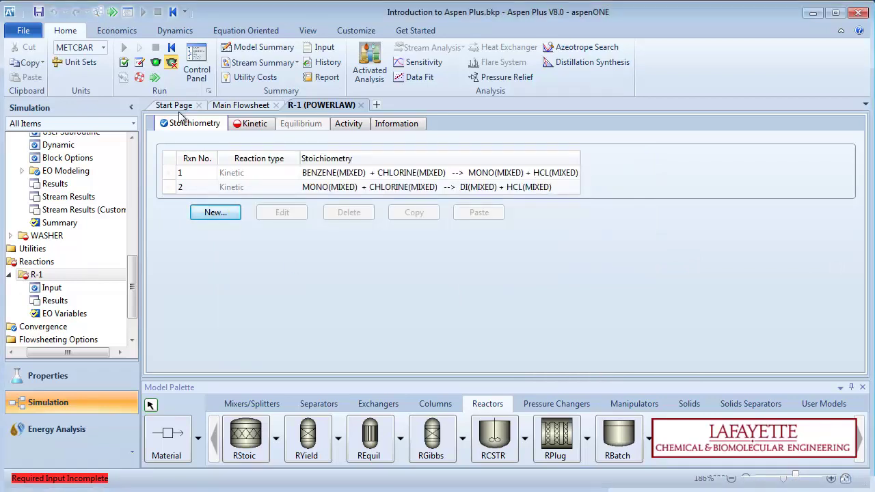
Step: Specify reaction 1's power law kinetics with k of 0.00015 and activation energy E of 1.3 J/kmol
{"action": "left_click", "coordinate": [113, 11]}
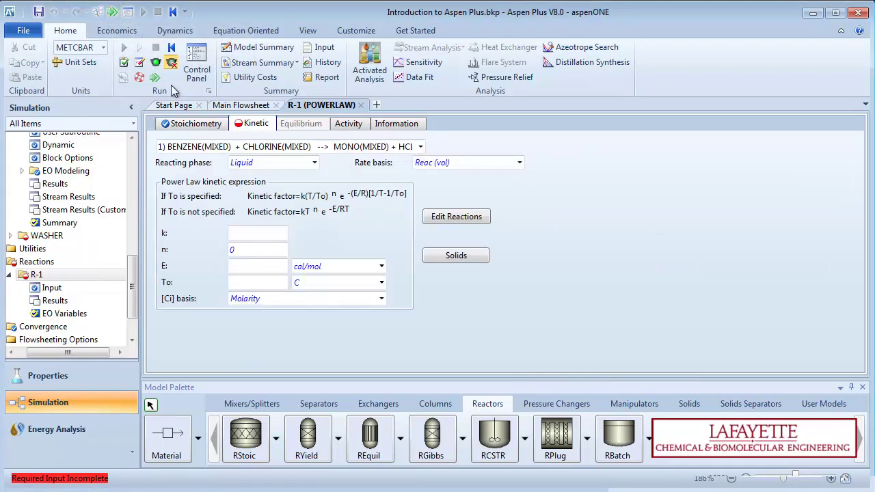
{"action": "left_click", "coordinate": [253, 233]}
{"action": "type", "text": "0.0001"}
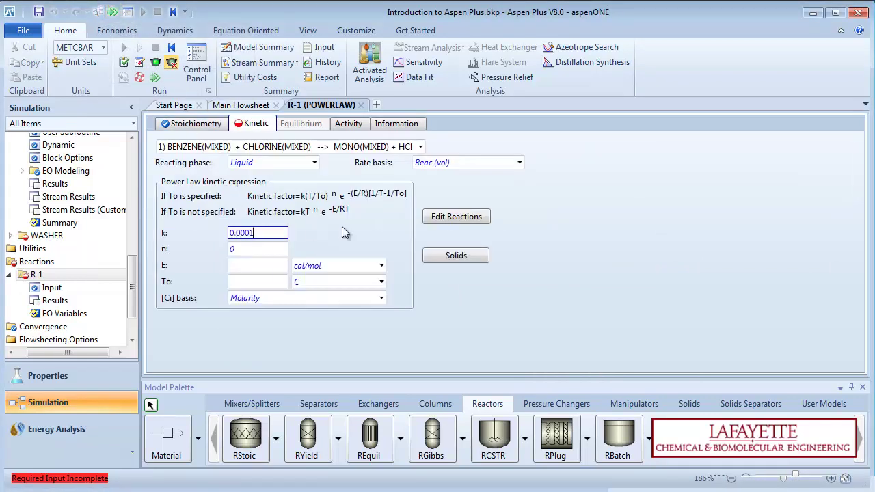
{"action": "type", "text": "5"}
{"action": "left_click", "coordinate": [273, 268]}
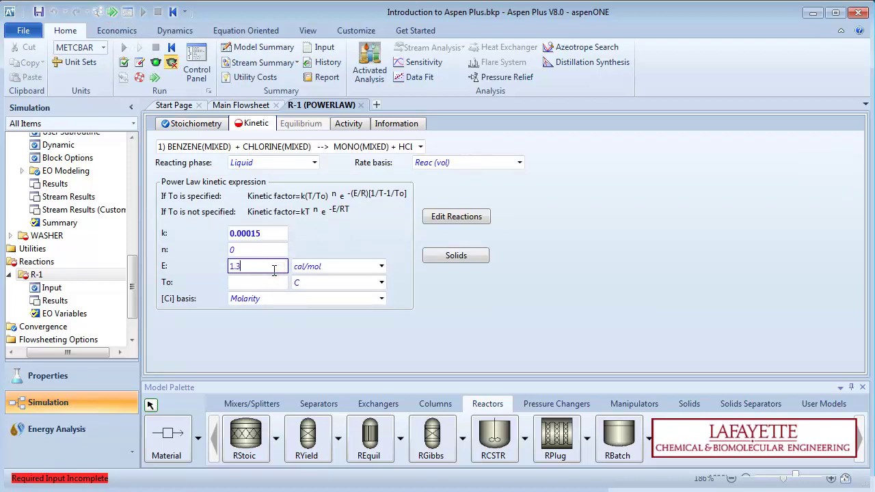
{"action": "type", "text": "1.3"}
{"action": "left_click", "coordinate": [382, 266]}
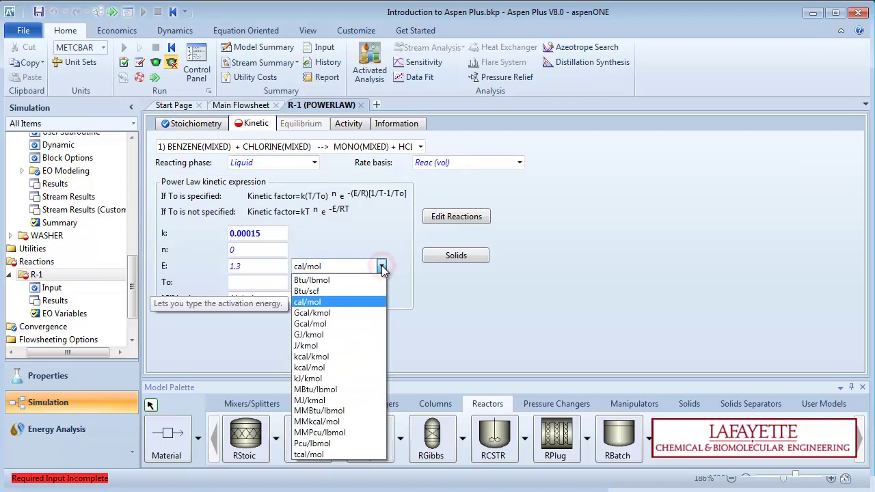
{"action": "left_click", "coordinate": [355, 347]}
Step: Specify reaction 2's power law kinetics with k of 0.0001 and activation energy E of 0.9 J/kmol
{"action": "left_click", "coordinate": [420, 146]}
{"action": "left_click", "coordinate": [293, 169]}
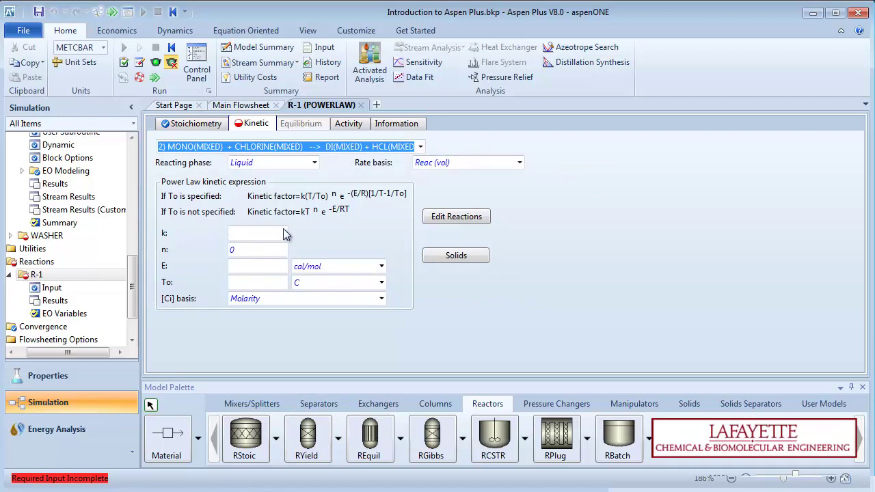
{"action": "left_click", "coordinate": [284, 233]}
{"action": "type", "text": "0.0001"}
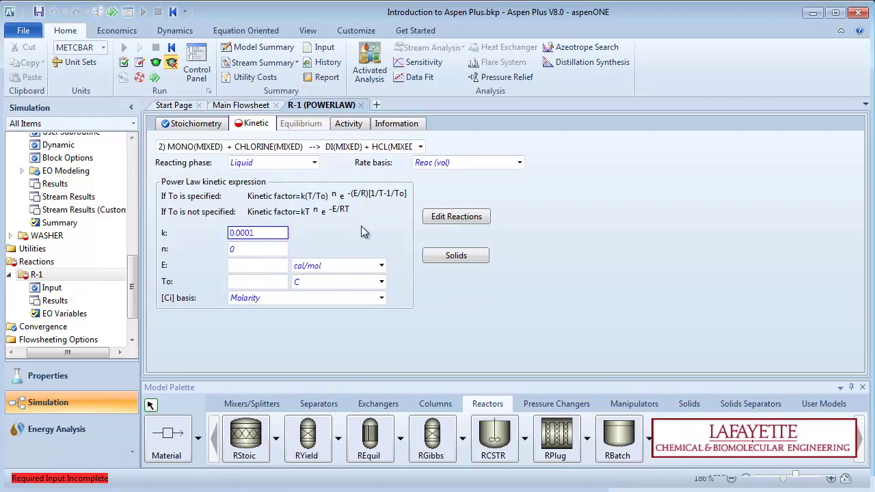
{"action": "left_click", "coordinate": [280, 265]}
{"action": "type", "text": "0"}
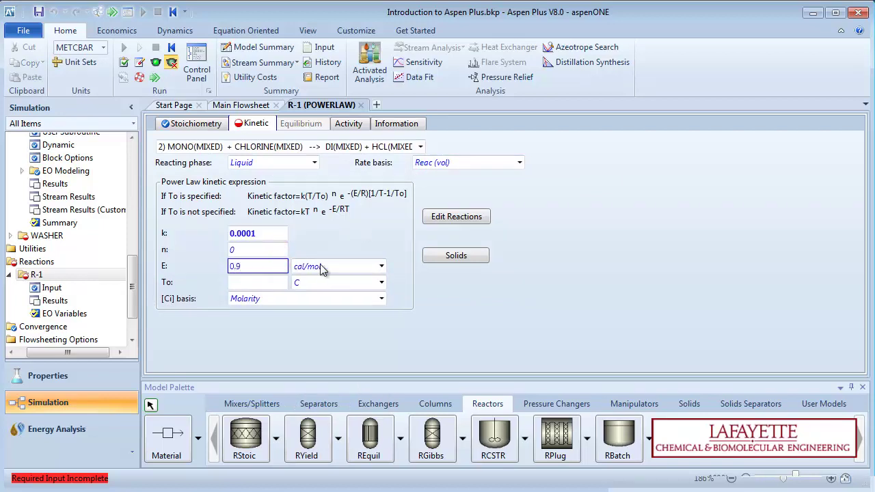
{"action": "type", "text": ".9"}
{"action": "left_click", "coordinate": [381, 266]}
{"action": "left_click", "coordinate": [348, 346]}
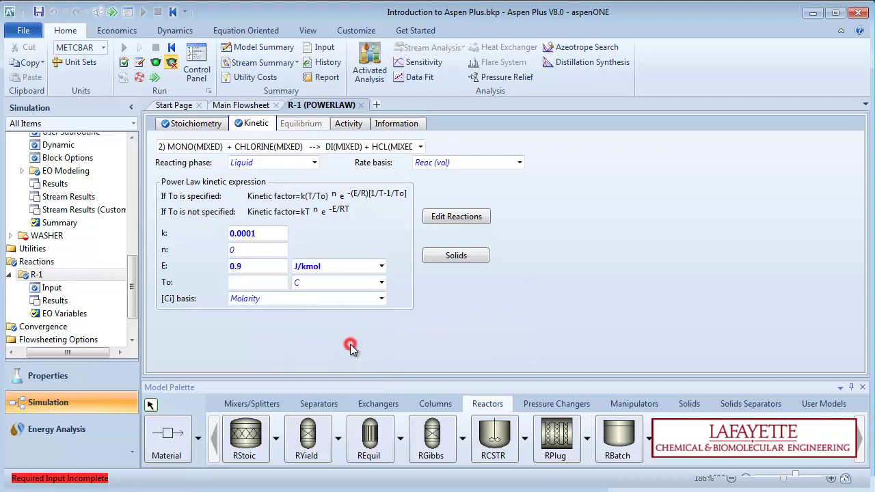
Step: Include reaction set R-1 in the RCSTR block's selected reaction sets
{"action": "left_click", "coordinate": [114, 13]}
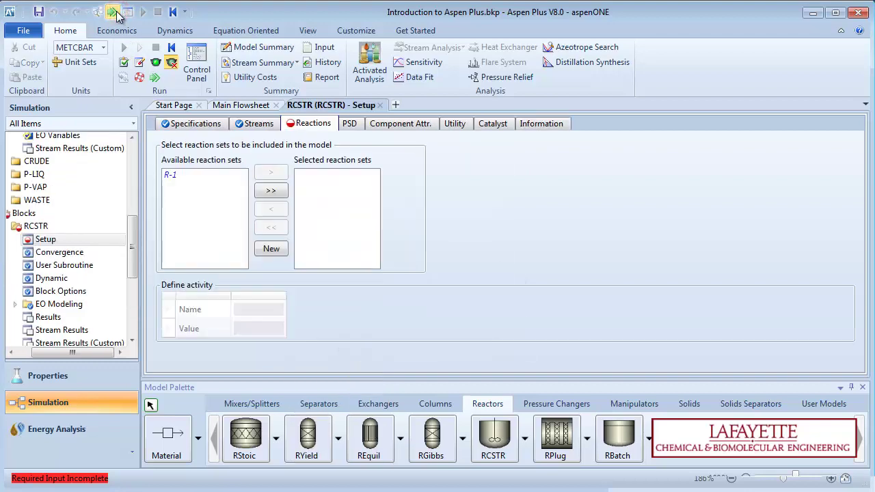
{"action": "left_click", "coordinate": [179, 175]}
{"action": "left_click", "coordinate": [274, 175]}
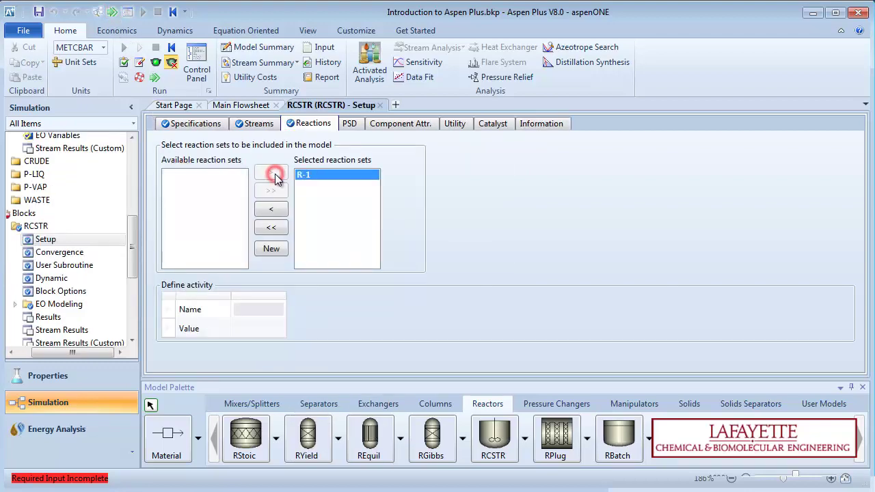
Step: Set the WASHER block to 328 K and 2.4 bar with Vapor-Liquid-DirtyWater valid phases
{"action": "left_click", "coordinate": [115, 12]}
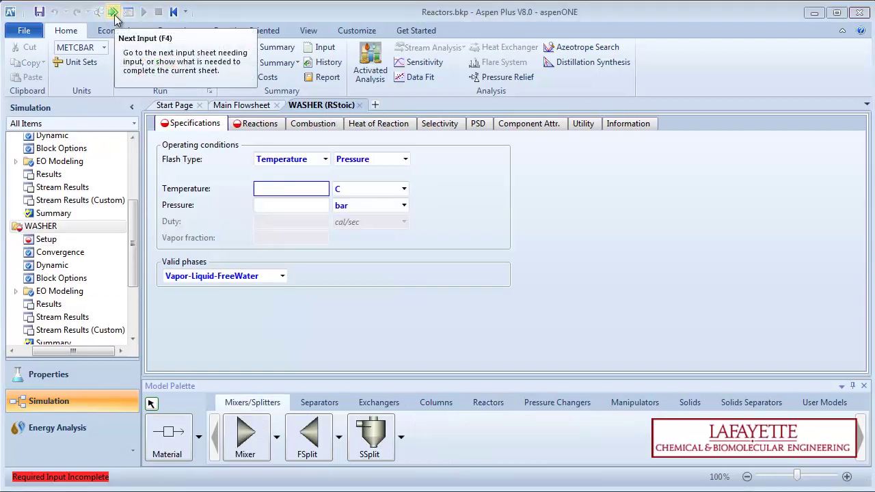
{"action": "left_click", "coordinate": [270, 190]}
{"action": "type", "text": "328"}
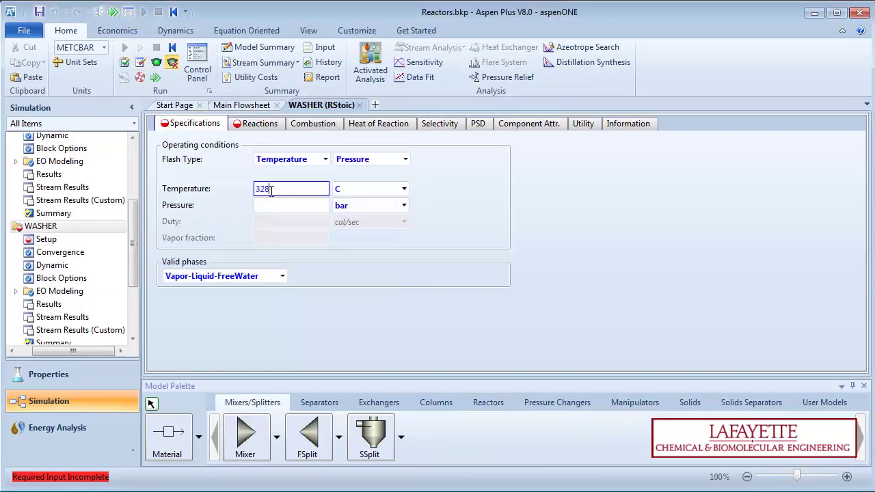
{"action": "left_click", "coordinate": [404, 189]}
{"action": "left_click", "coordinate": [401, 225]}
{"action": "left_click", "coordinate": [308, 209]}
{"action": "type", "text": "2.4"}
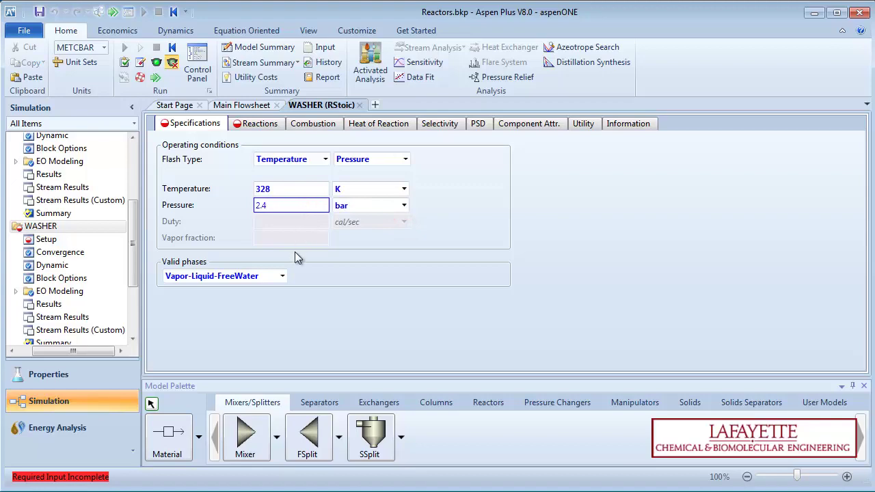
{"action": "left_click", "coordinate": [282, 276]}
{"action": "left_click", "coordinate": [274, 377]}
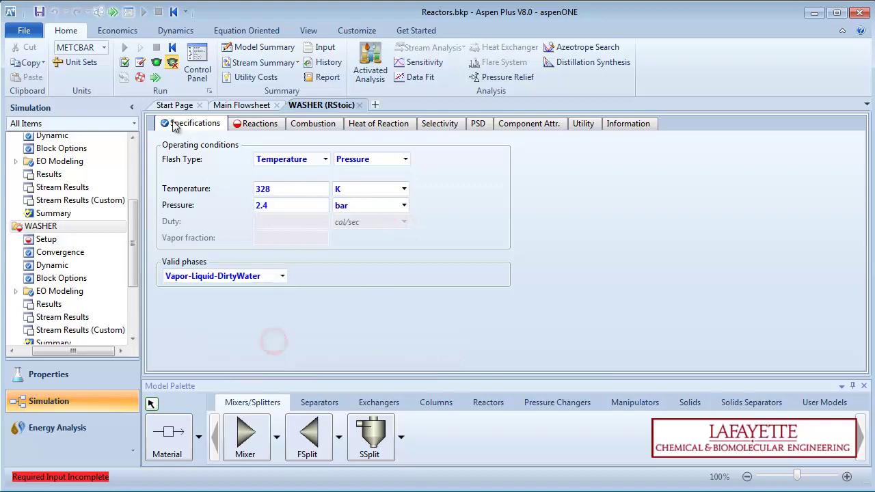
Step: Add reaction 1 to the WASHER with reactants HCL and NAOH and products NACL and WATER
{"action": "left_click", "coordinate": [109, 11]}
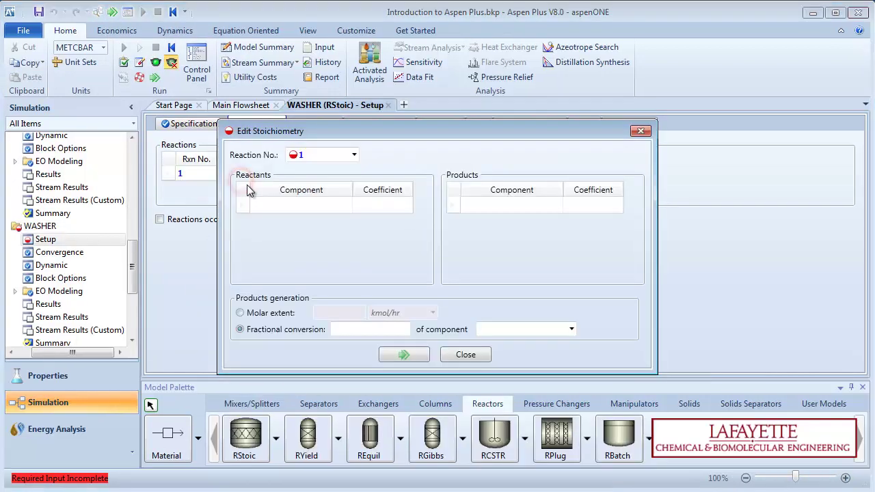
{"action": "left_click", "coordinate": [347, 205]}
{"action": "left_click", "coordinate": [261, 297]}
{"action": "left_click", "coordinate": [347, 220]}
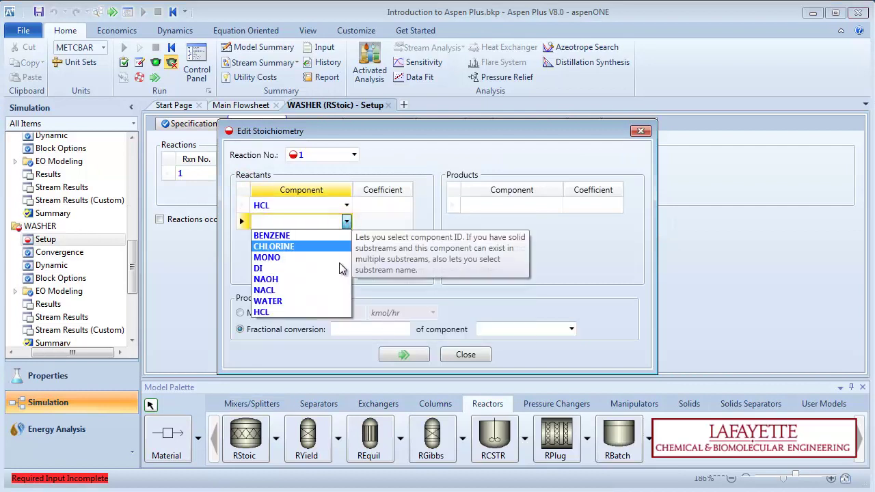
{"action": "left_click", "coordinate": [265, 279]}
{"action": "left_click", "coordinate": [557, 205]}
{"action": "left_click", "coordinate": [543, 274]}
{"action": "left_click", "coordinate": [557, 221]}
{"action": "left_click", "coordinate": [530, 300]}
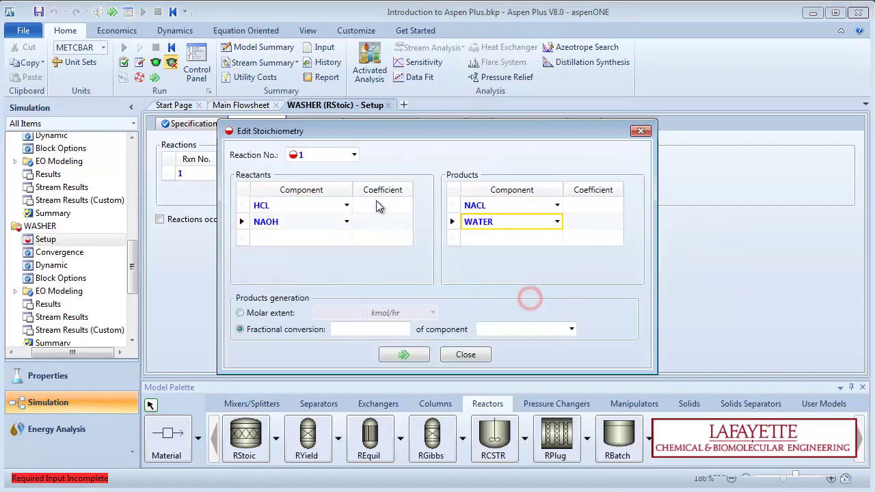
Step: Set the WASHER reaction's coefficients to -1 for HCL and NAOH and 1 for NACL and WATER
{"action": "left_click", "coordinate": [377, 205]}
{"action": "type", "text": "-1"}
{"action": "left_click", "coordinate": [380, 221]}
{"action": "type", "text": "-1"}
{"action": "left_click", "coordinate": [611, 205]}
{"action": "type", "text": "1"}
{"action": "left_click", "coordinate": [601, 221]}
{"action": "type", "text": "1"}
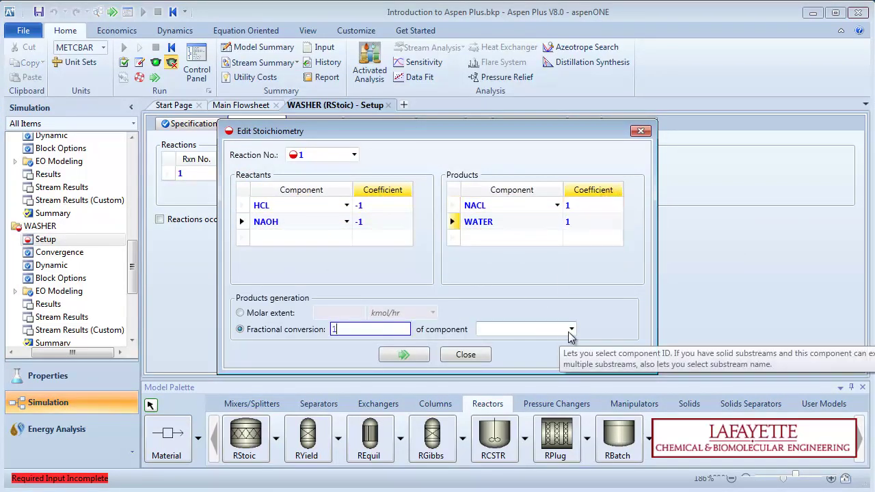
Step: Specify the WASHER reaction's product generation as a fractional conversion of 1 of component HCL
{"action": "left_click", "coordinate": [570, 329]}
{"action": "left_click", "coordinate": [547, 411]}
{"action": "left_click", "coordinate": [404, 355]}
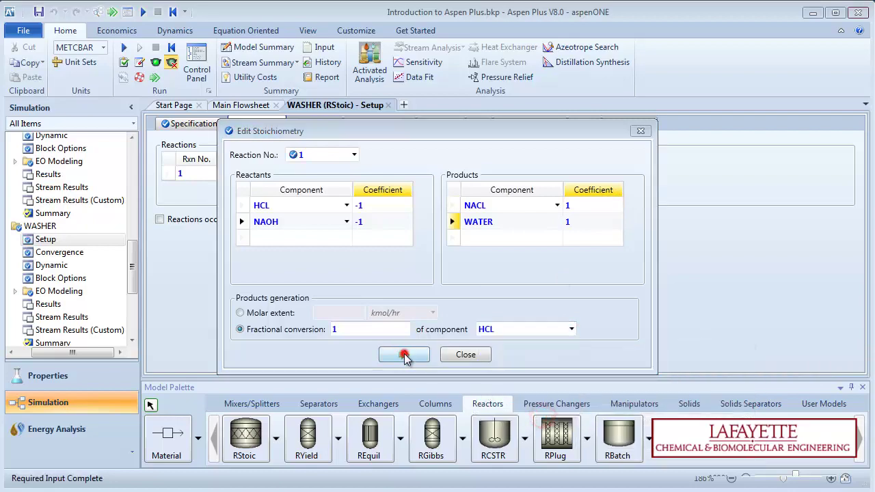